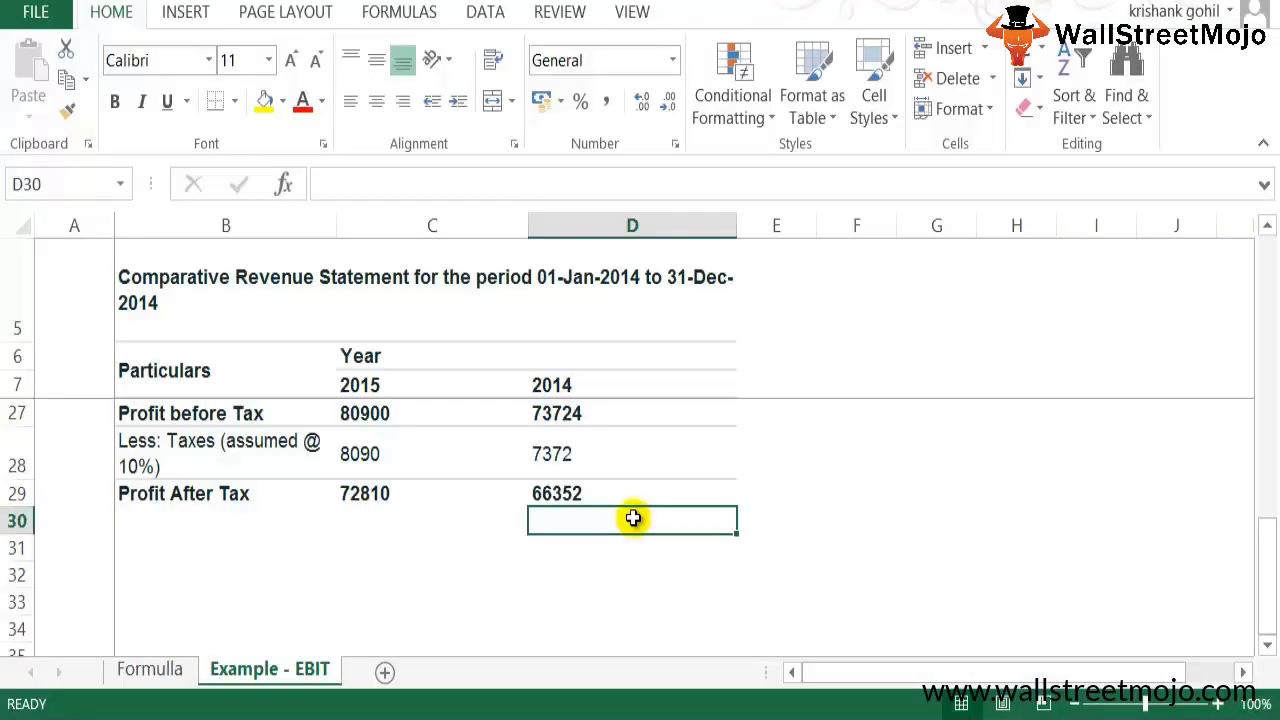
# On the Formulla sheet, enter the label "Interest Coverage Ratio =" in cell C7.
pyautogui.hotkey('ctrl', 'pageup')
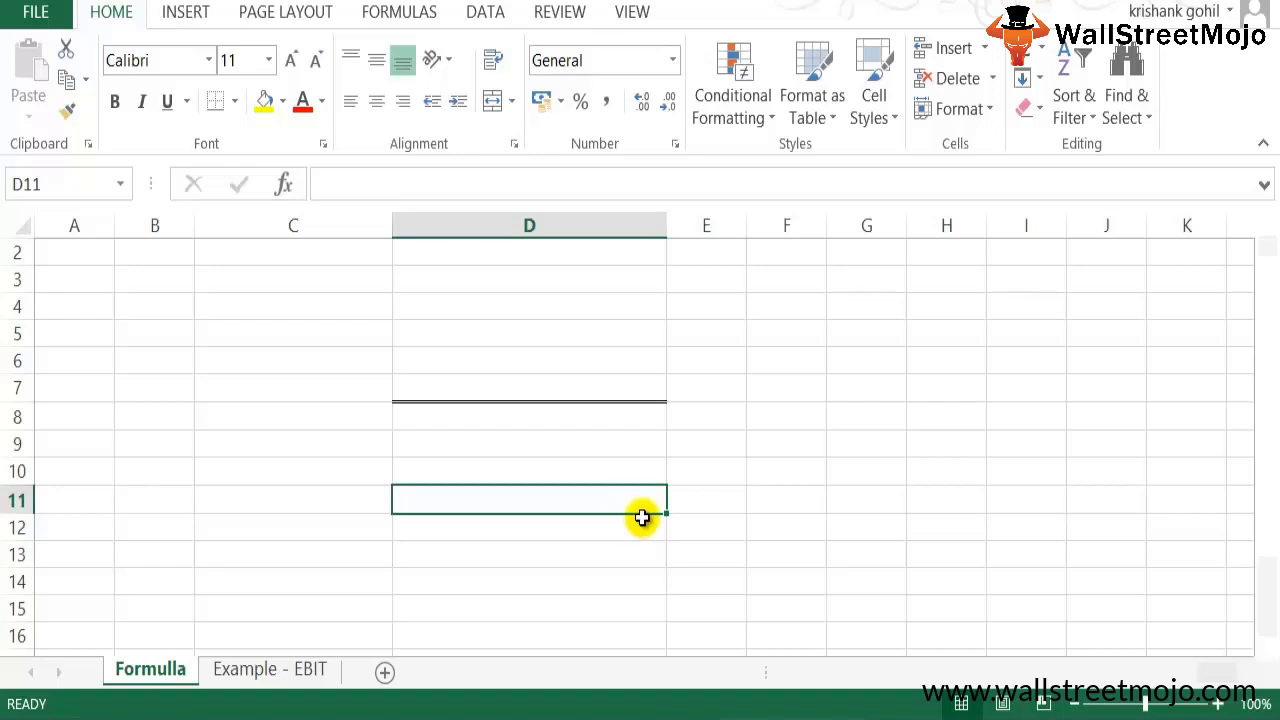
pyautogui.press('Up')
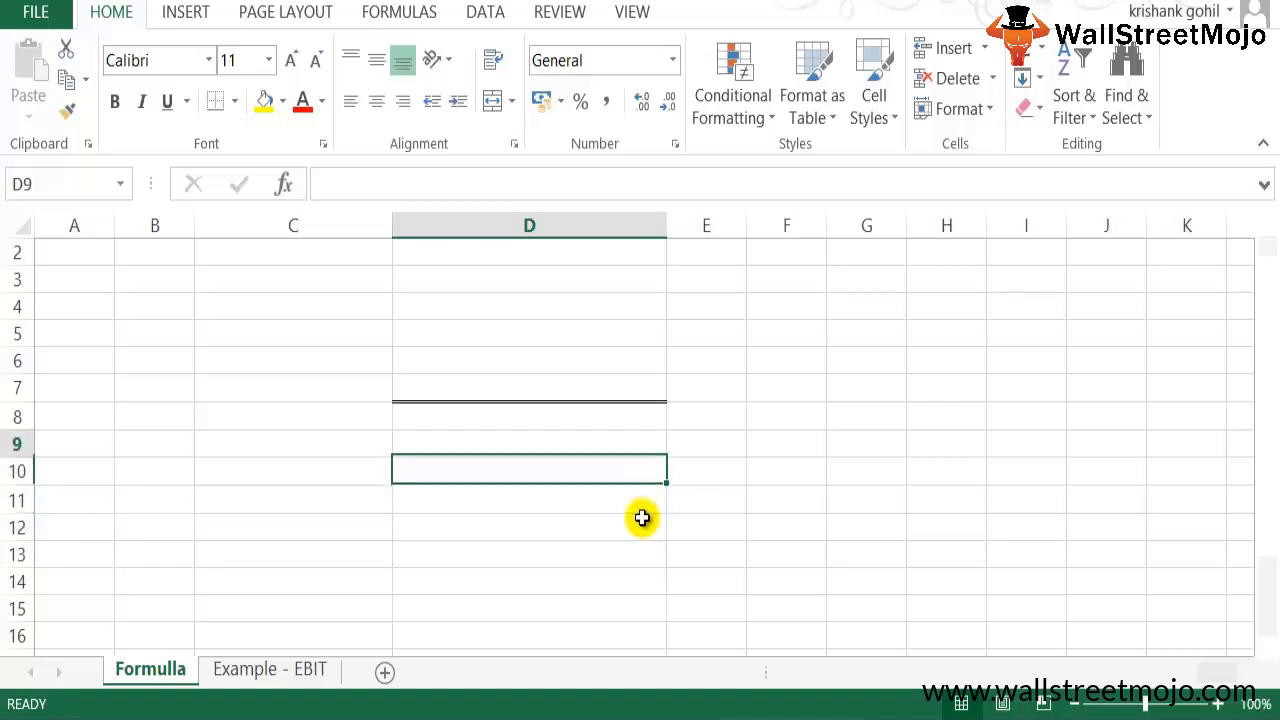
pyautogui.press('Up')
pyautogui.press('Up')
pyautogui.press('Up')
pyautogui.press('Left')
pyautogui.press('Up')
pyautogui.press('Left')
pyautogui.press('Up')
pyautogui.press('Down')
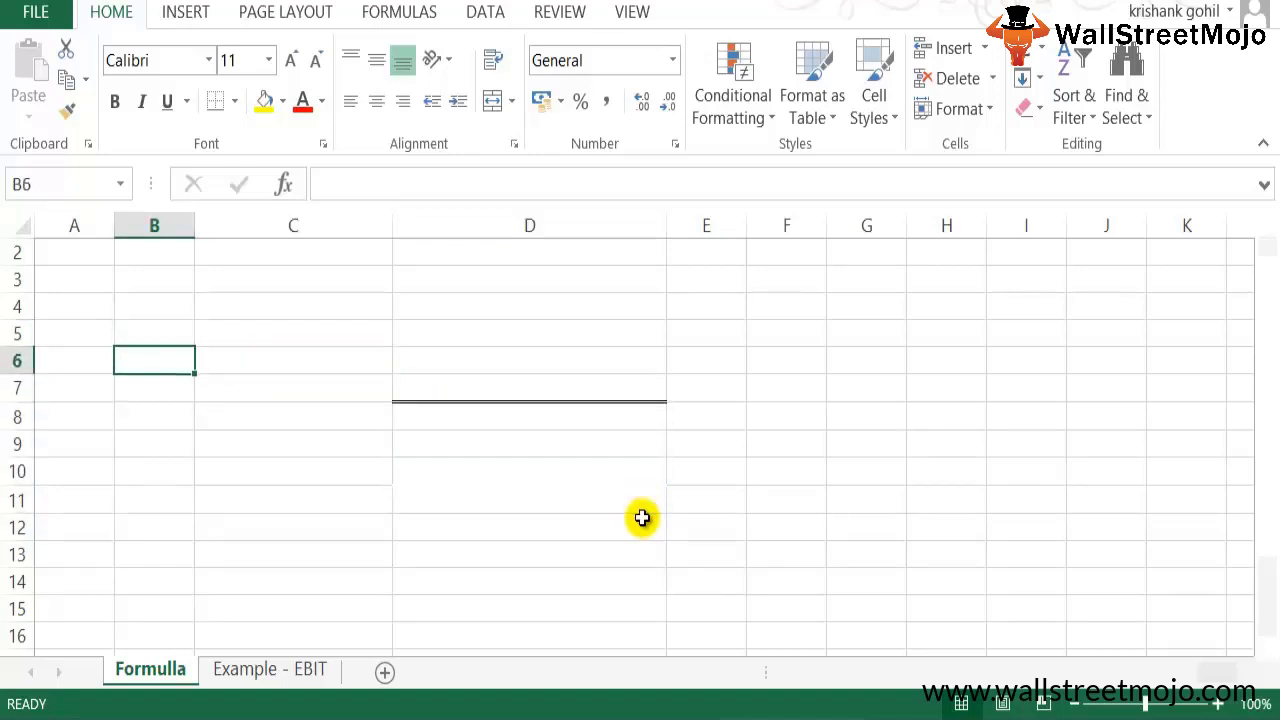
pyautogui.press('Down')
pyautogui.press('Right')
pyautogui.write('Inter')
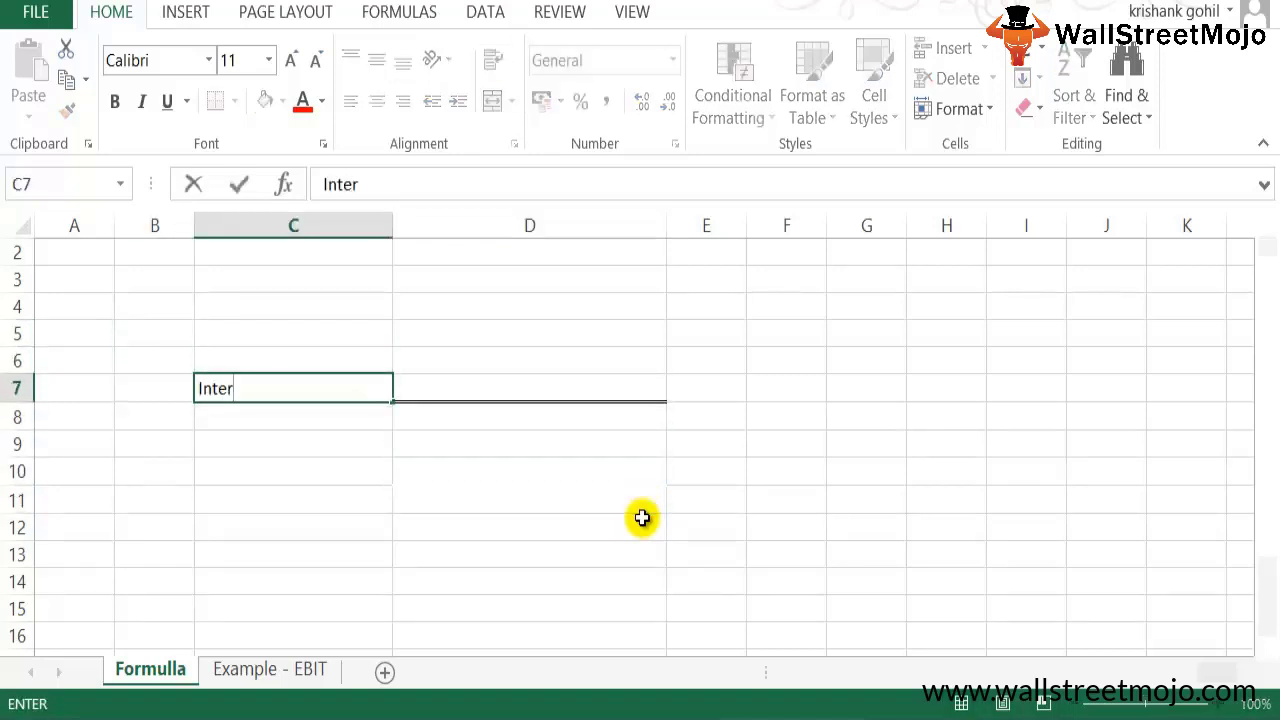
pyautogui.write('est Cover')
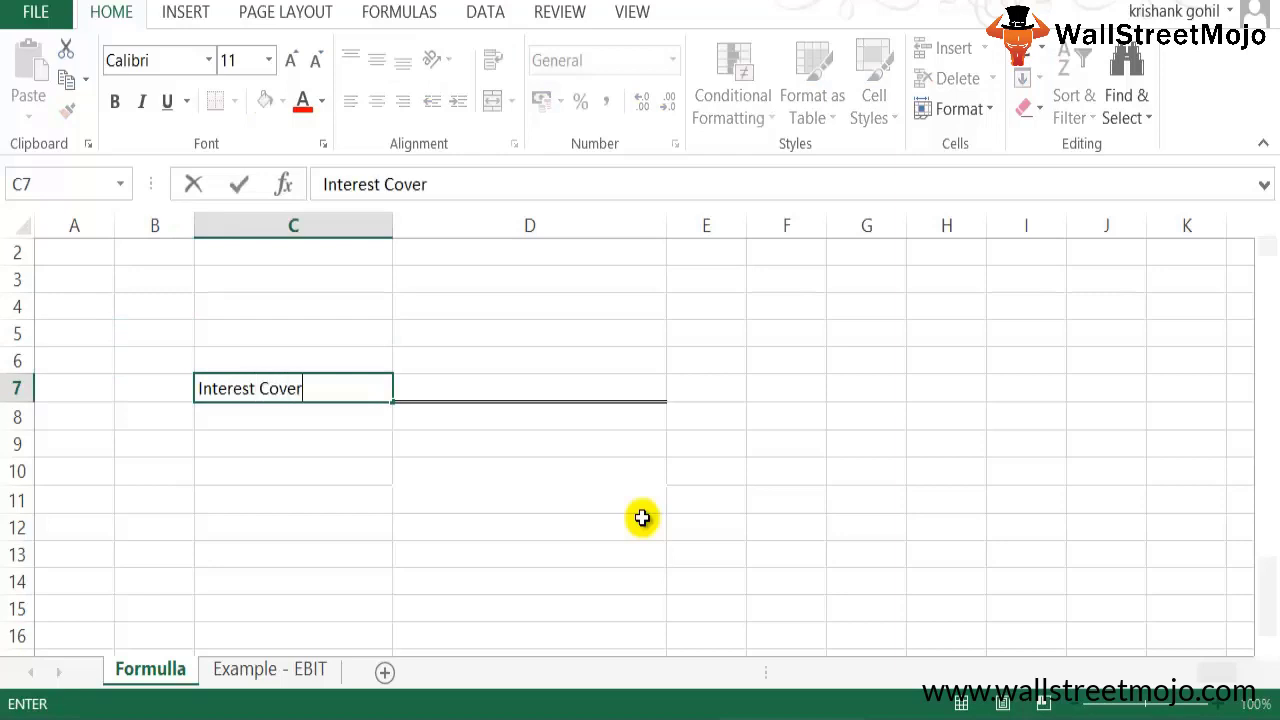
pyautogui.write('age Ration')
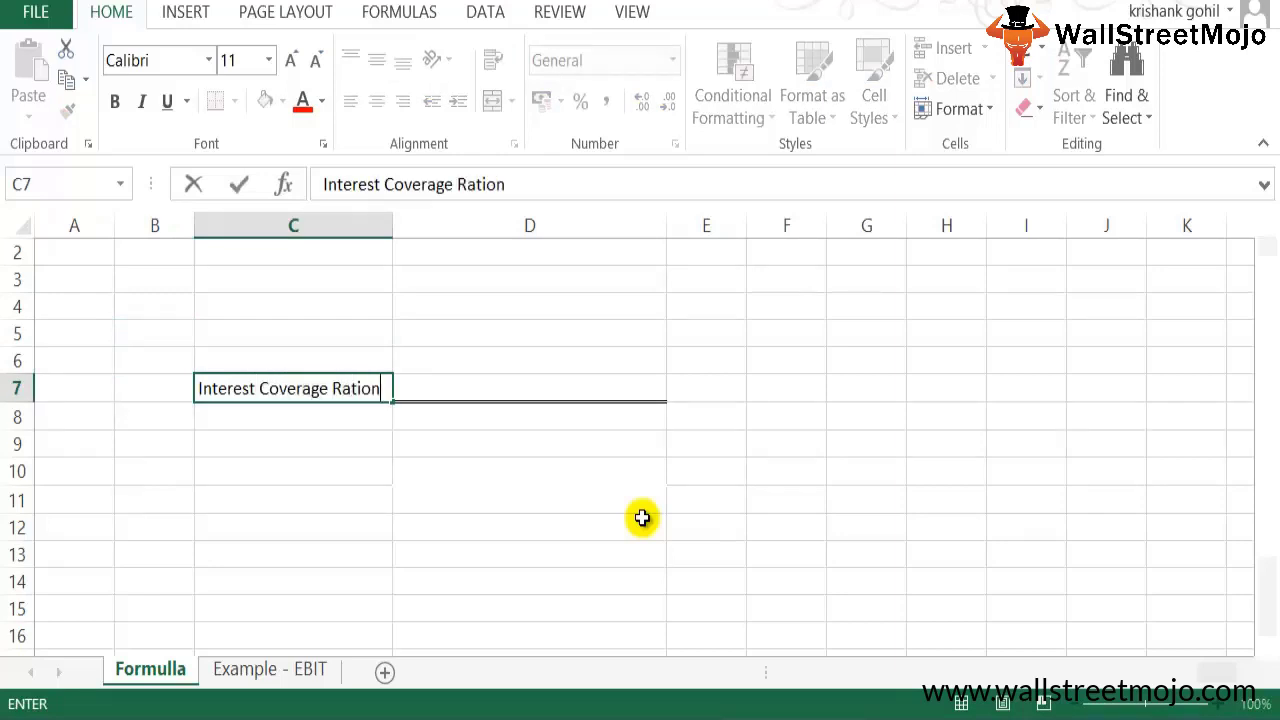
pyautogui.press('BackSpace')
pyautogui.write('=')
pyautogui.hotkey('ctrl', 'Return')
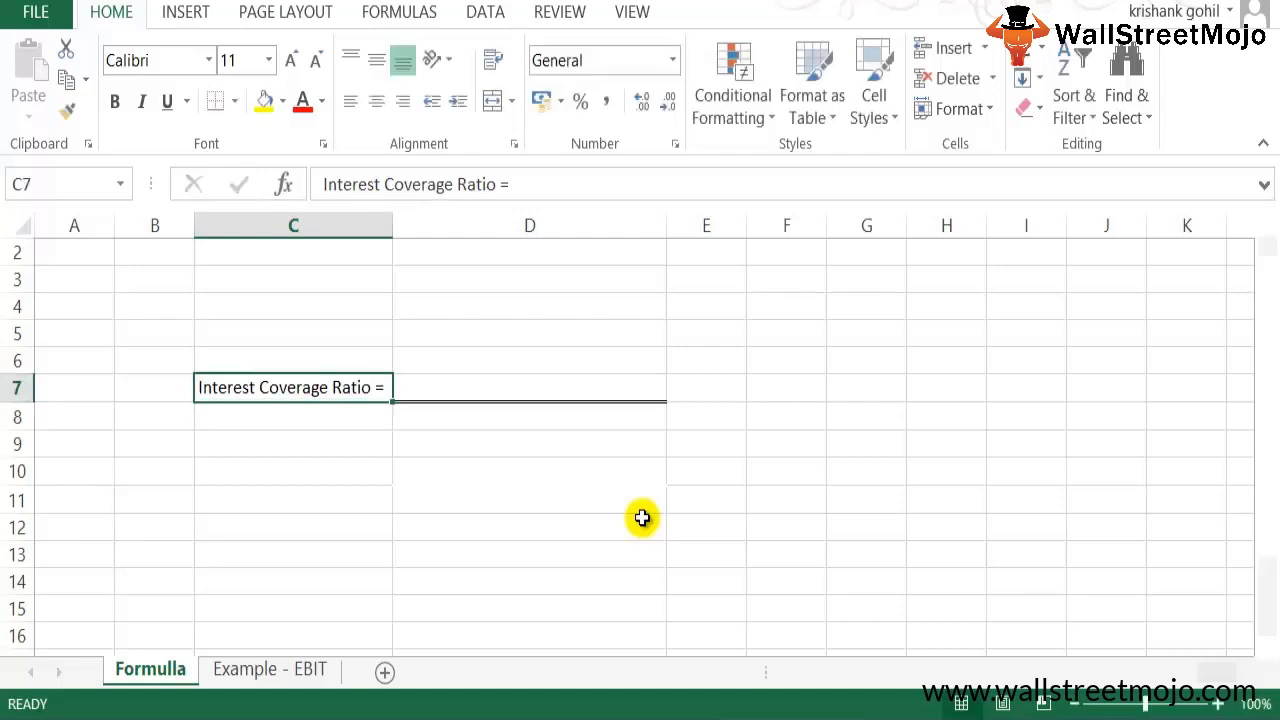
# Enter the ratio's numerator "EBIT for the period" in cell D7.
pyautogui.press('Right')
pyautogui.write('EBIT')
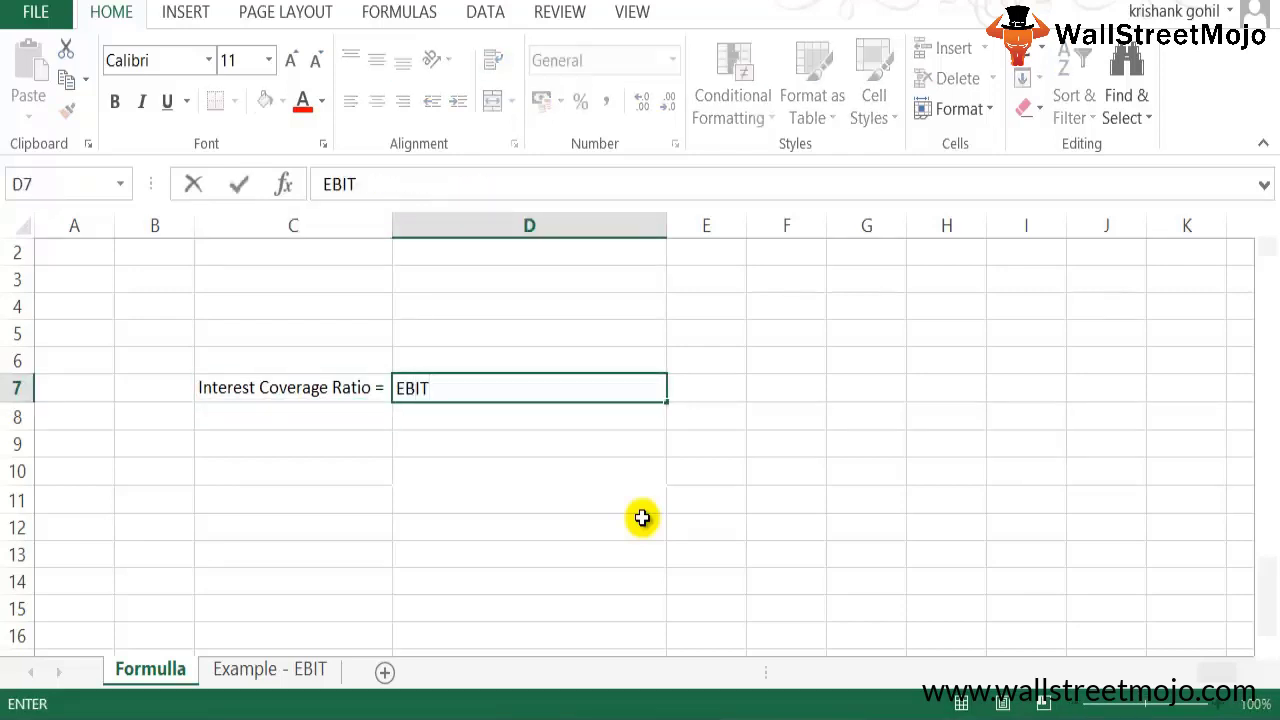
pyautogui.write(' for the period')
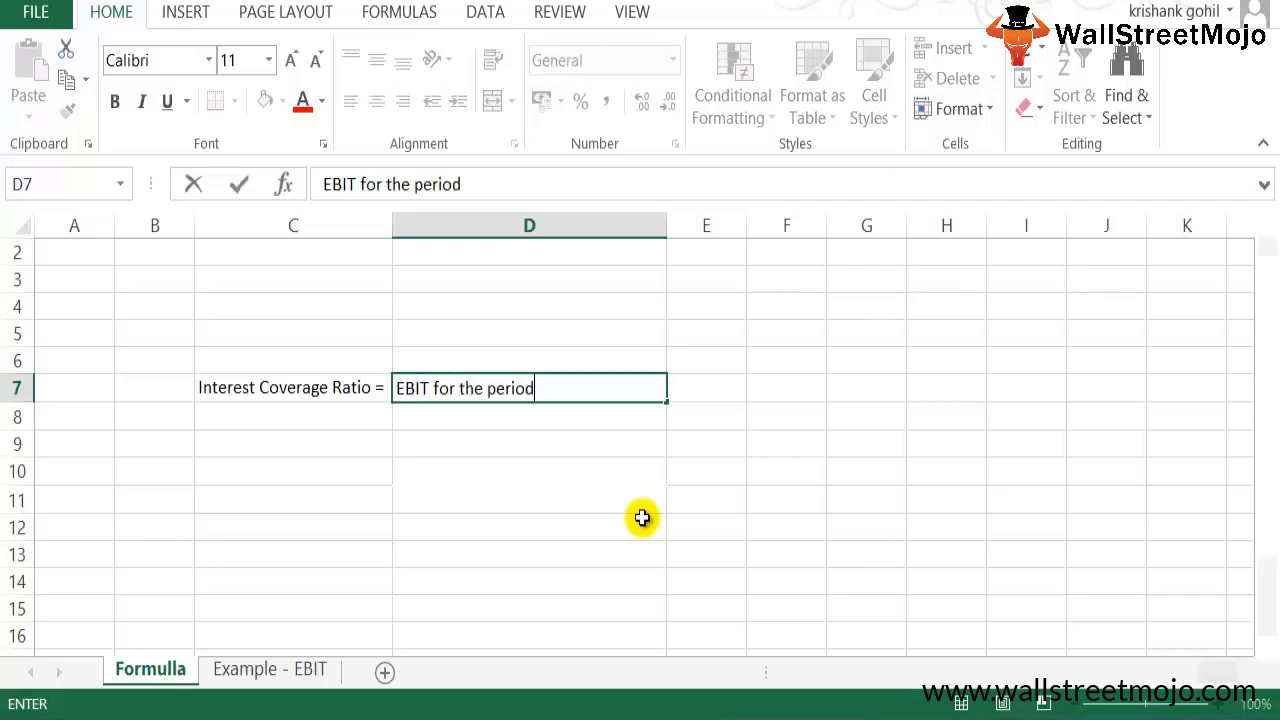
pyautogui.press('Return')
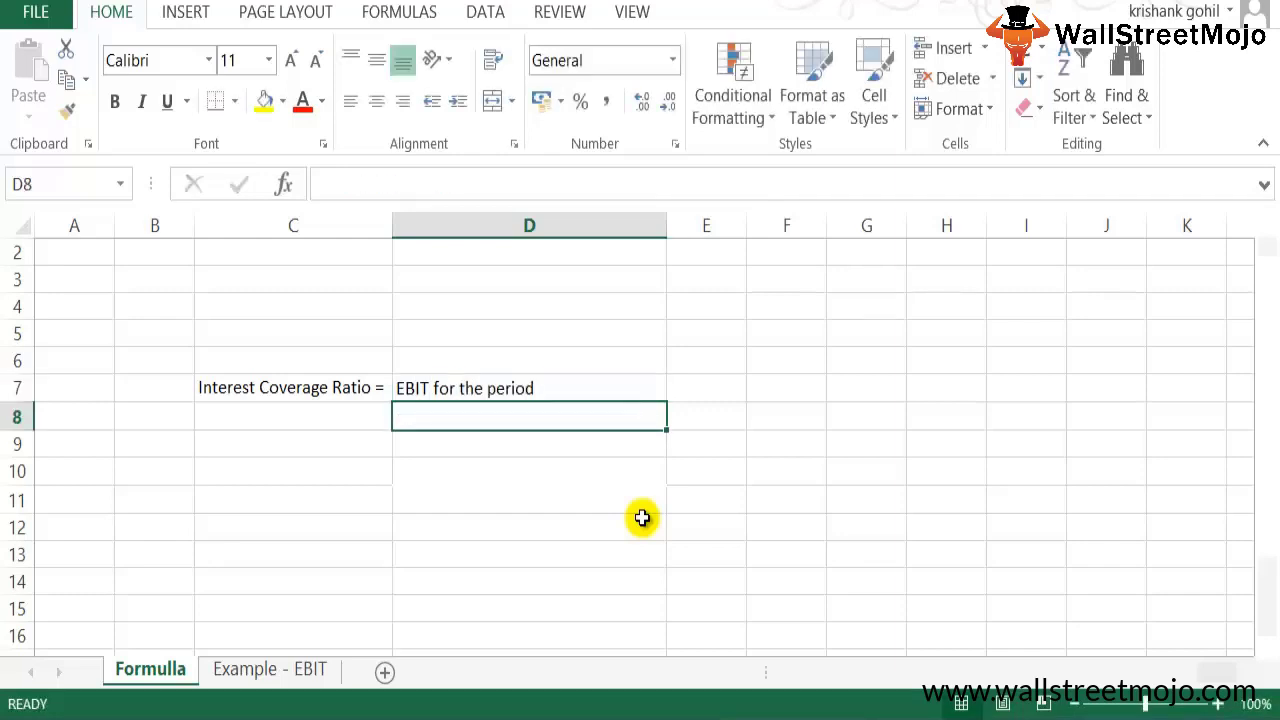
# Enter the ratio's denominator "Total Interest payable in the given period" in cell D8.
pyautogui.write('Total ')
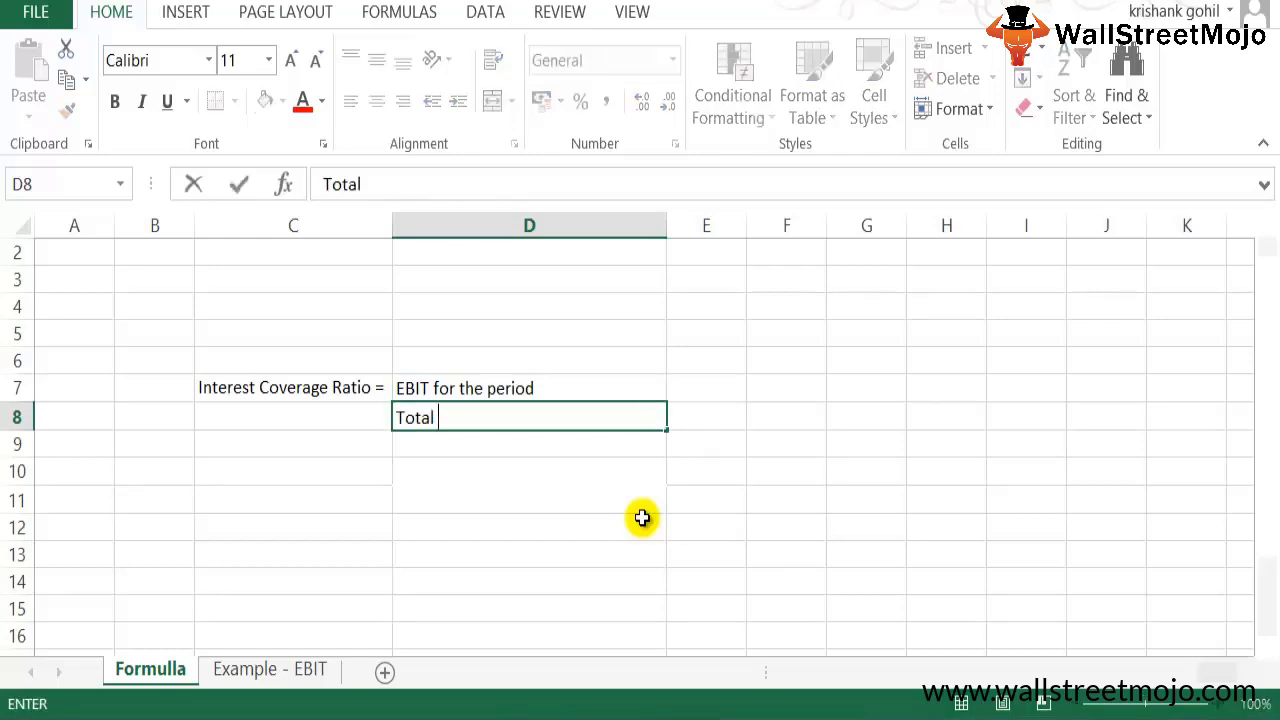
pyautogui.write('Interest ')
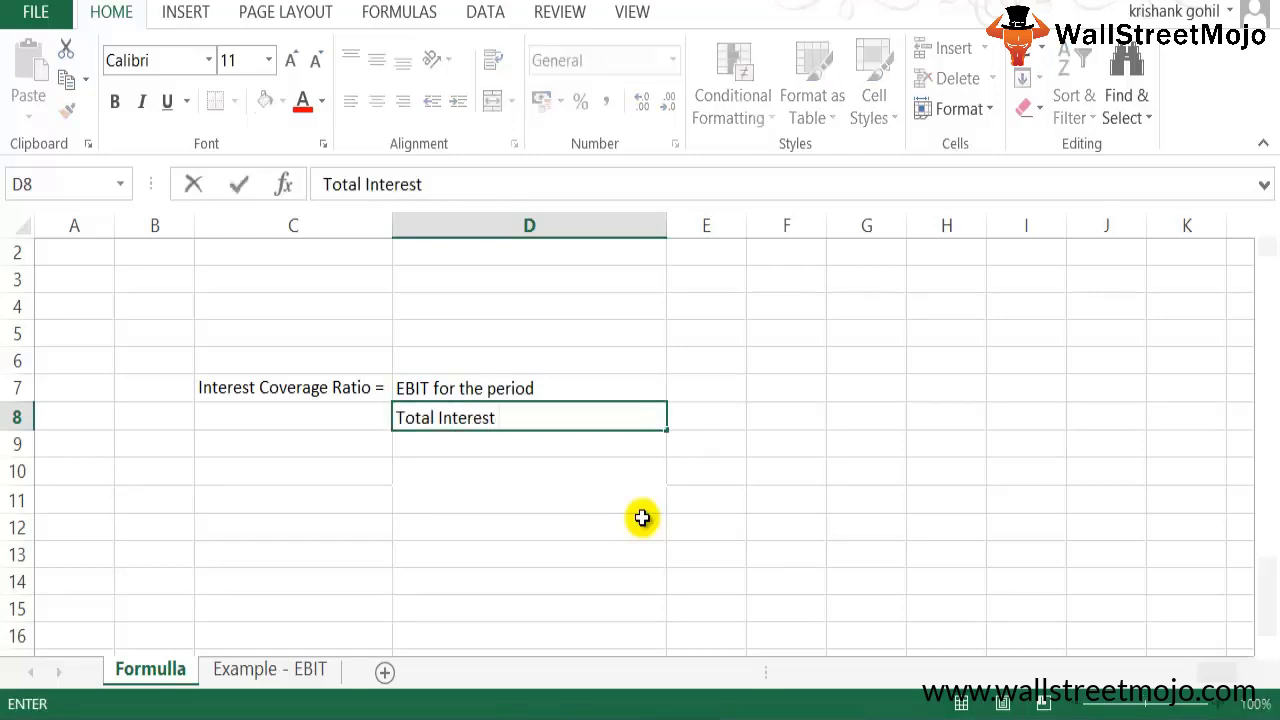
pyautogui.write('payable ')
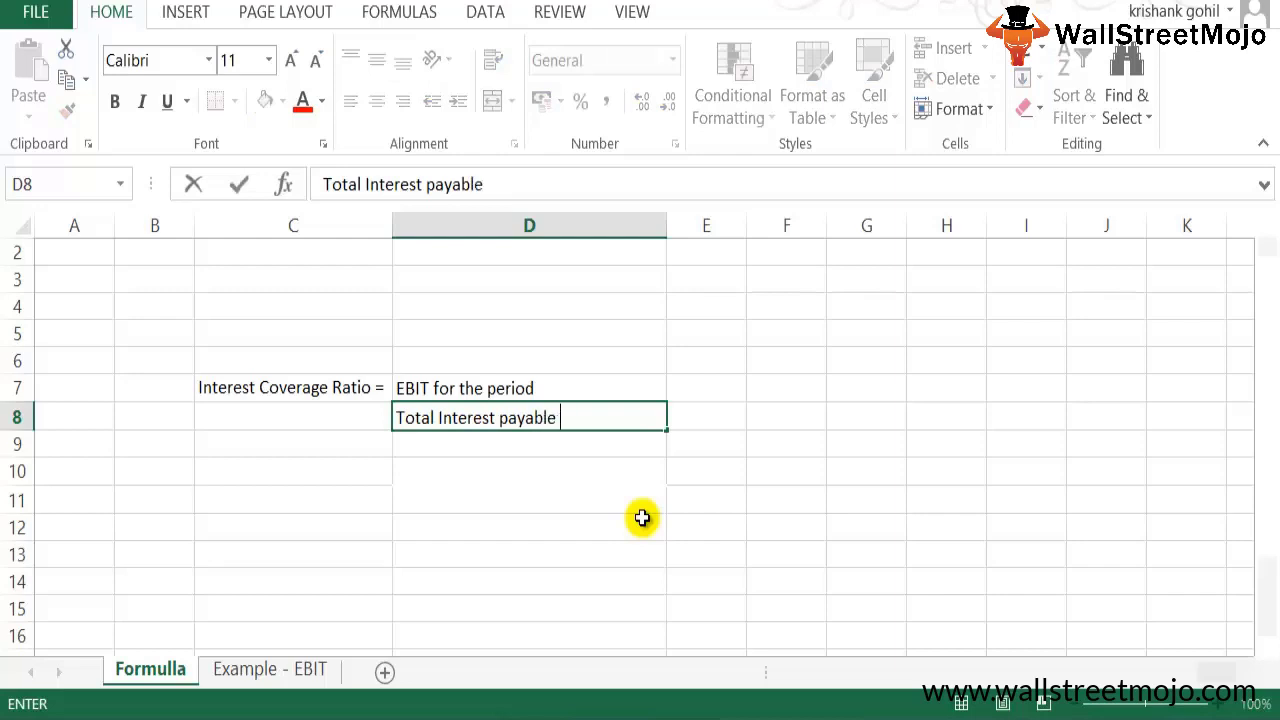
pyautogui.write('in the gi')
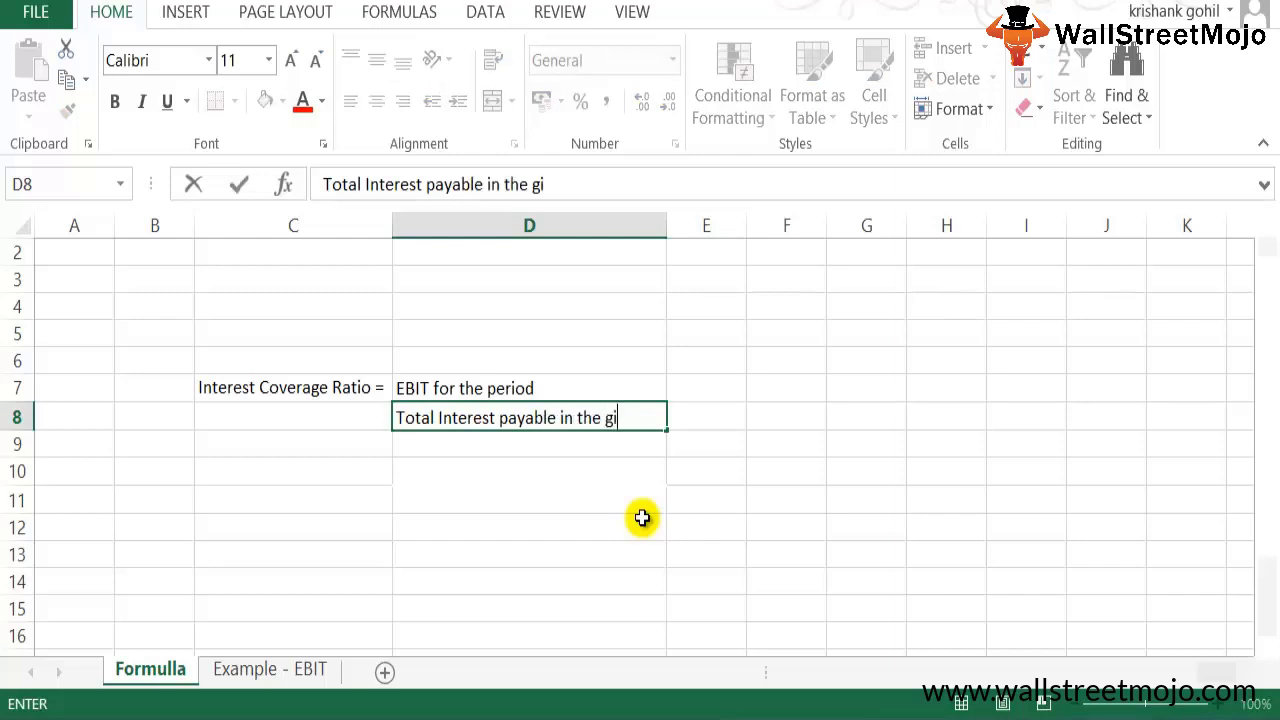
pyautogui.write('ven period')
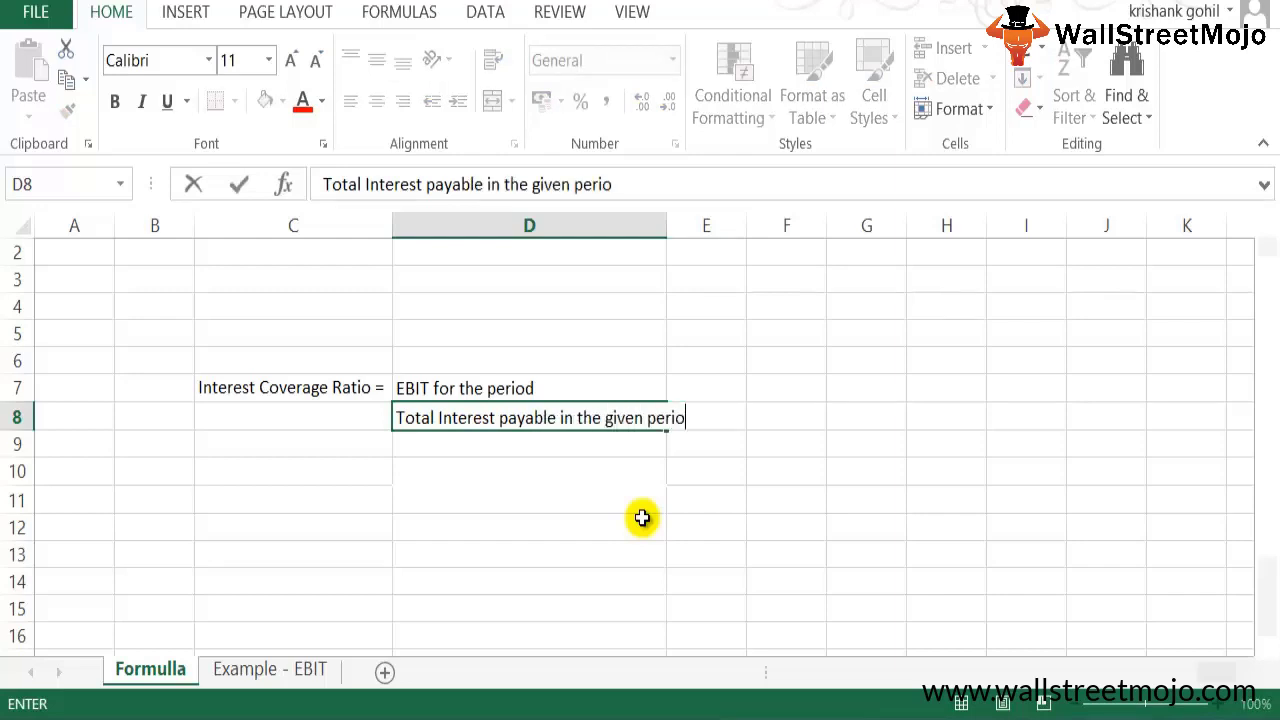
pyautogui.press('Return')
pyautogui.press('Up')
pyautogui.press('Up')
pyautogui.press('Down')
pyautogui.press('Up')
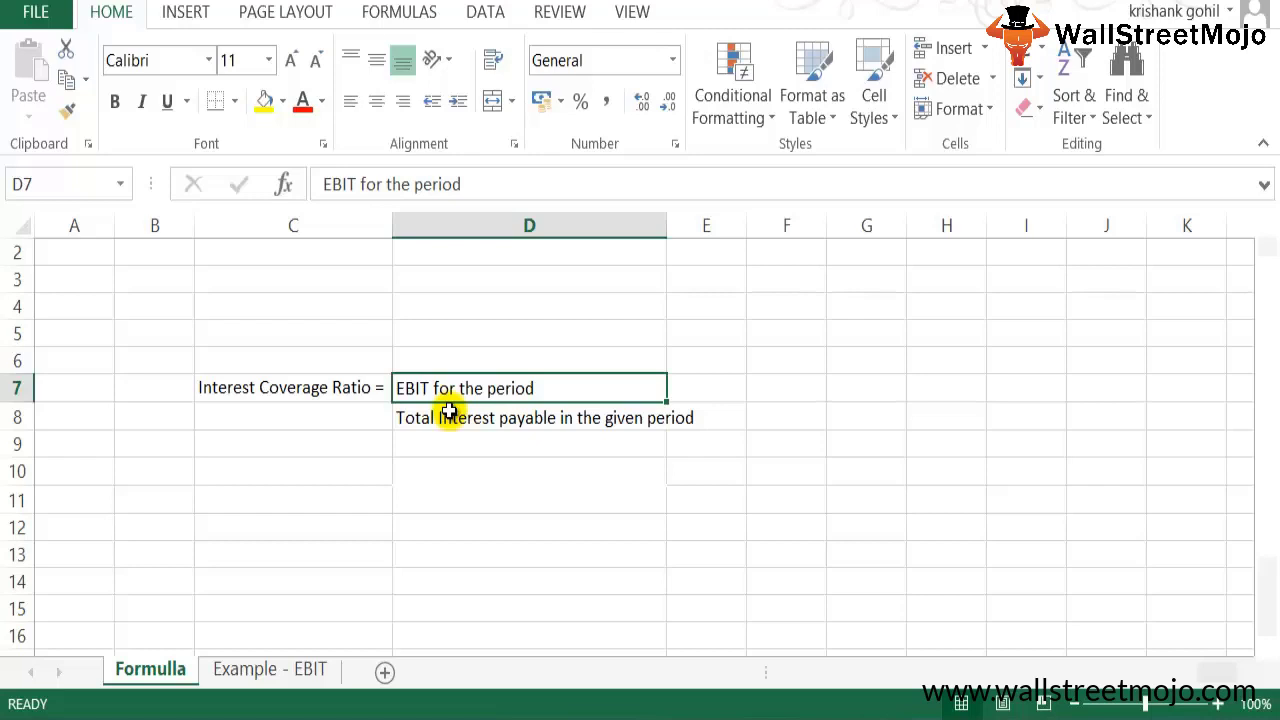
# Go back to the start of the comparative revenue statement on the Example - EBIT sheet.
pyautogui.hotkey('ctrl', 'pagedown')
pyautogui.press('Up')
pyautogui.press('Up')
pyautogui.press('Up')
pyautogui.press('Up')
pyautogui.press('Up')
pyautogui.press('Up')
pyautogui.press('Up')
pyautogui.press('Up')
pyautogui.press('Up')
pyautogui.press('Up')
pyautogui.press('Up')
pyautogui.press('Up')
pyautogui.press('Up')
pyautogui.press('Up')
pyautogui.press('Up')
pyautogui.press('Up')
pyautogui.press('Up')
pyautogui.press('Up')
pyautogui.press('Up')
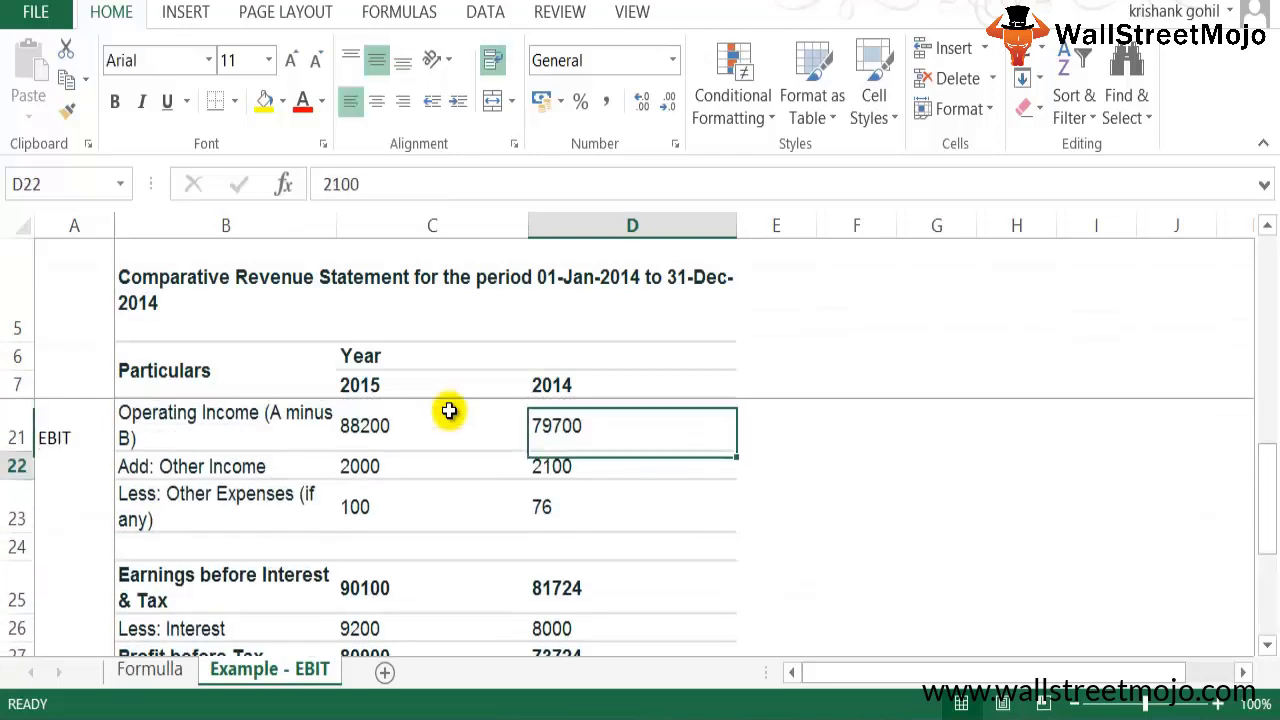
pyautogui.press('Up')
pyautogui.press('Up')
pyautogui.press('Up')
pyautogui.press('Up')
pyautogui.press('Up')
pyautogui.press('Up')
pyautogui.press('Up')
pyautogui.press('Up')
pyautogui.press('Up')
pyautogui.press('Up')
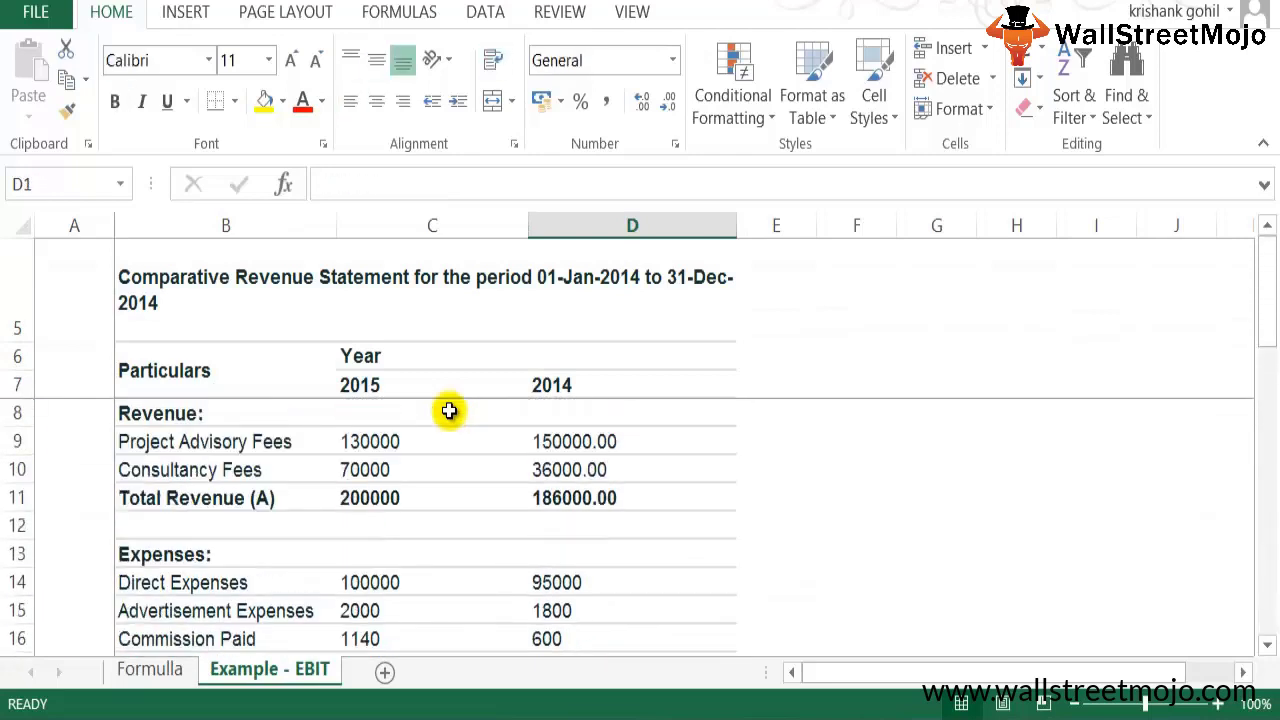
pyautogui.press('Left')
pyautogui.press('Left')
pyautogui.press('Down')
pyautogui.press('Down')
pyautogui.press('Down')
pyautogui.press('Down')
pyautogui.press('Down')
pyautogui.press('Down')
pyautogui.press('Down')
pyautogui.press('Right')
pyautogui.press('Right')
pyautogui.press('Up')
pyautogui.press('Left')
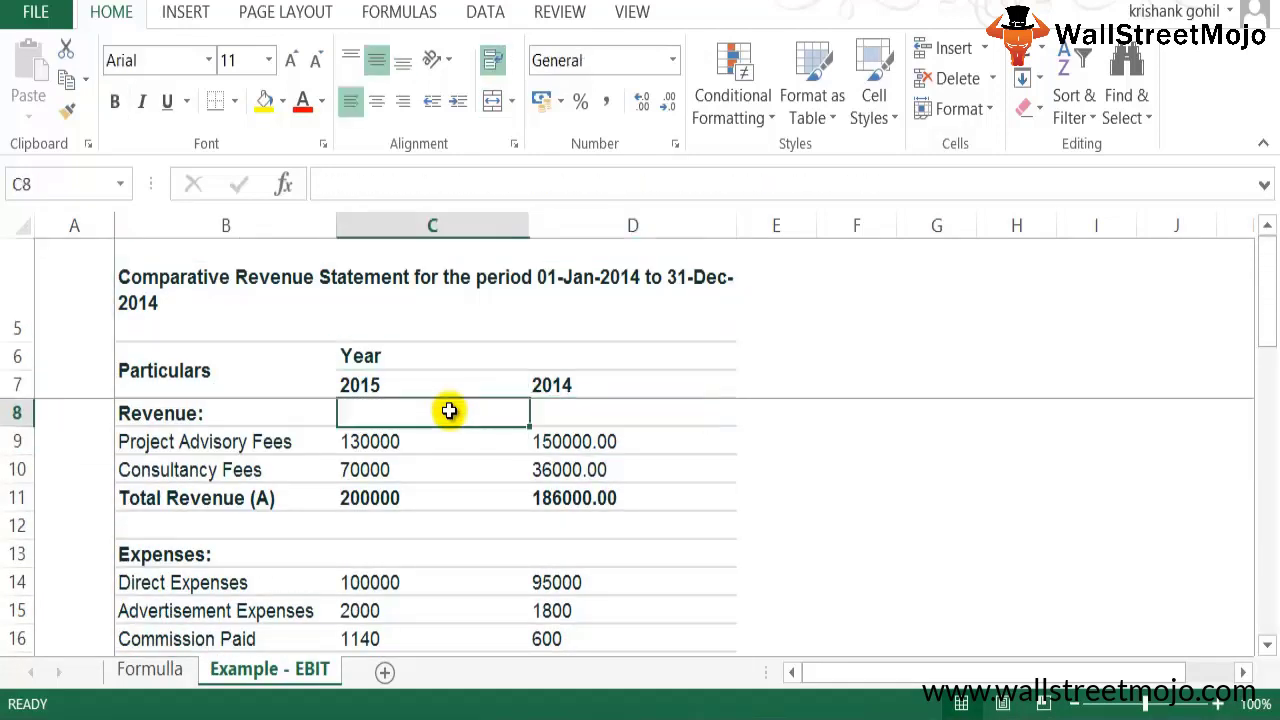
# Examine the revenue rows: Project Advisory Fees, Consultancy Fees and Total Revenue (A).
pyautogui.press('Left')
pyautogui.press('Up')
pyautogui.press('Down')
pyautogui.press('Down')
pyautogui.press('Up')
pyautogui.hotkey('shift', 'space')
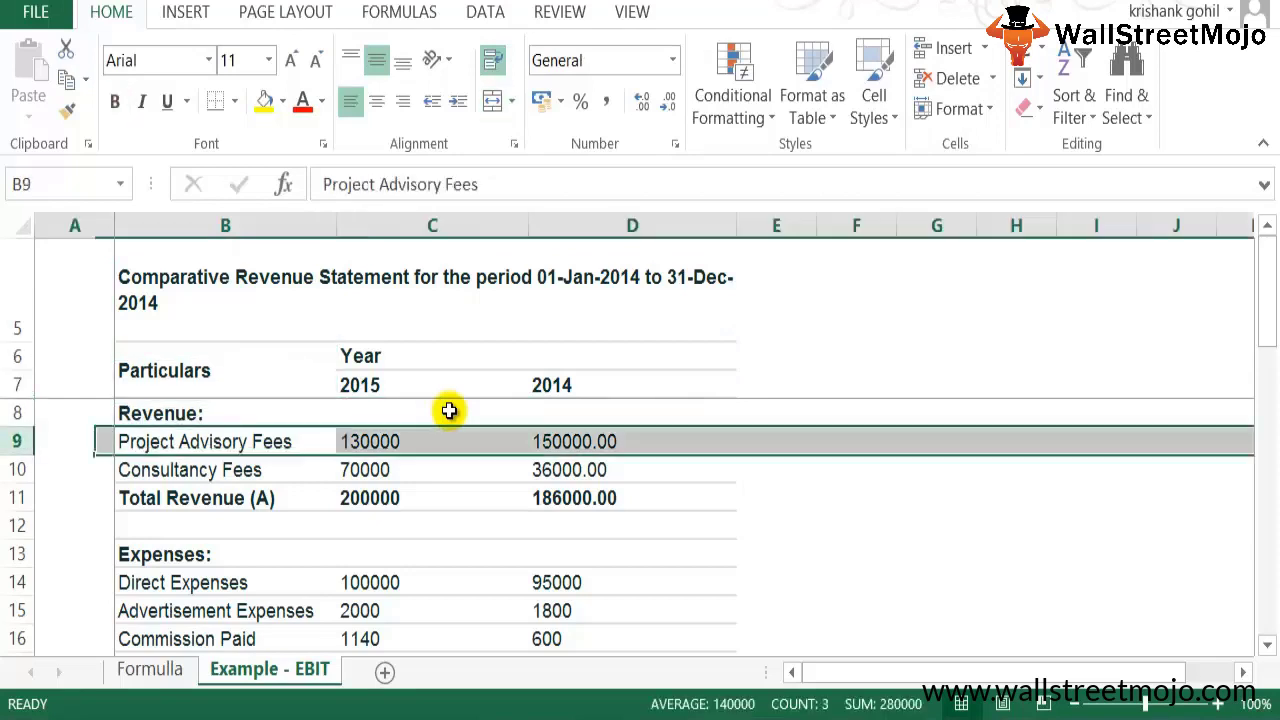
pyautogui.press('Down')
pyautogui.press('Up')
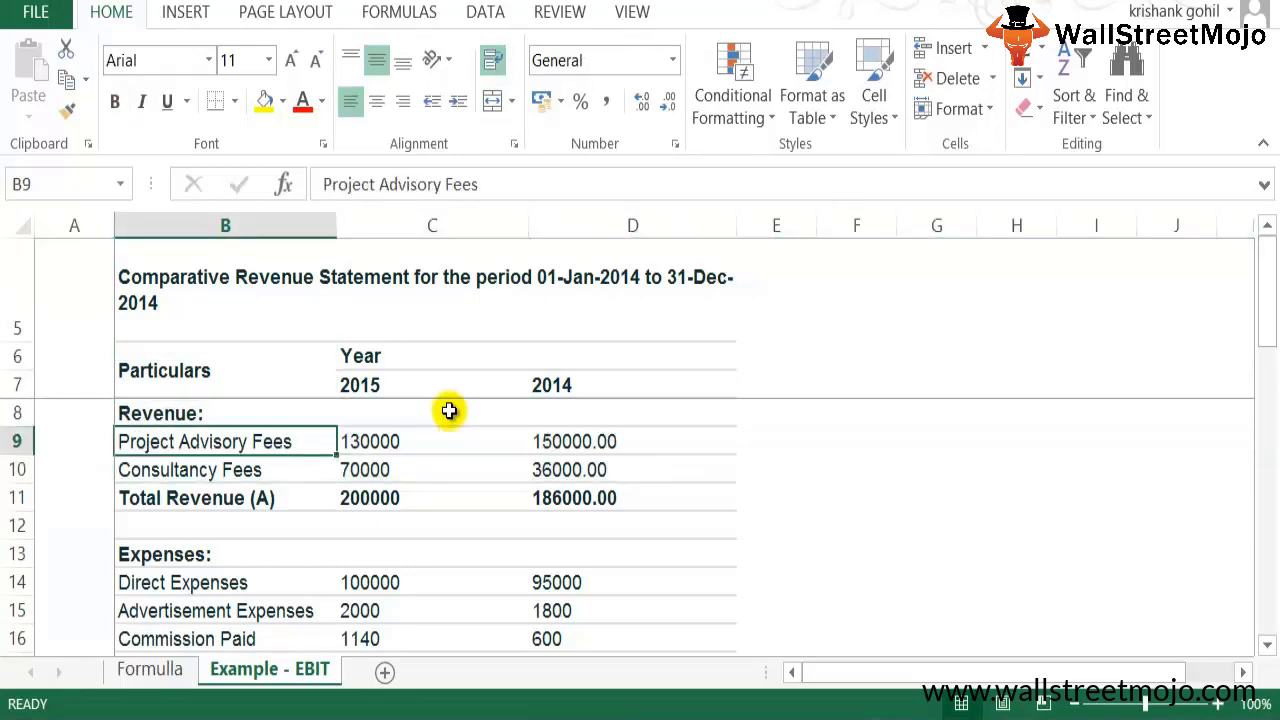
pyautogui.hotkey('shift', 'space')
pyautogui.hotkey('shift', 'Down')
pyautogui.press('Down')
pyautogui.press('Down')
pyautogui.press('Down')
pyautogui.press('Down')
pyautogui.press('Up')
pyautogui.press('Up')
pyautogui.hotkey('shift', 'space')
pyautogui.press('Down')
pyautogui.press('Down')
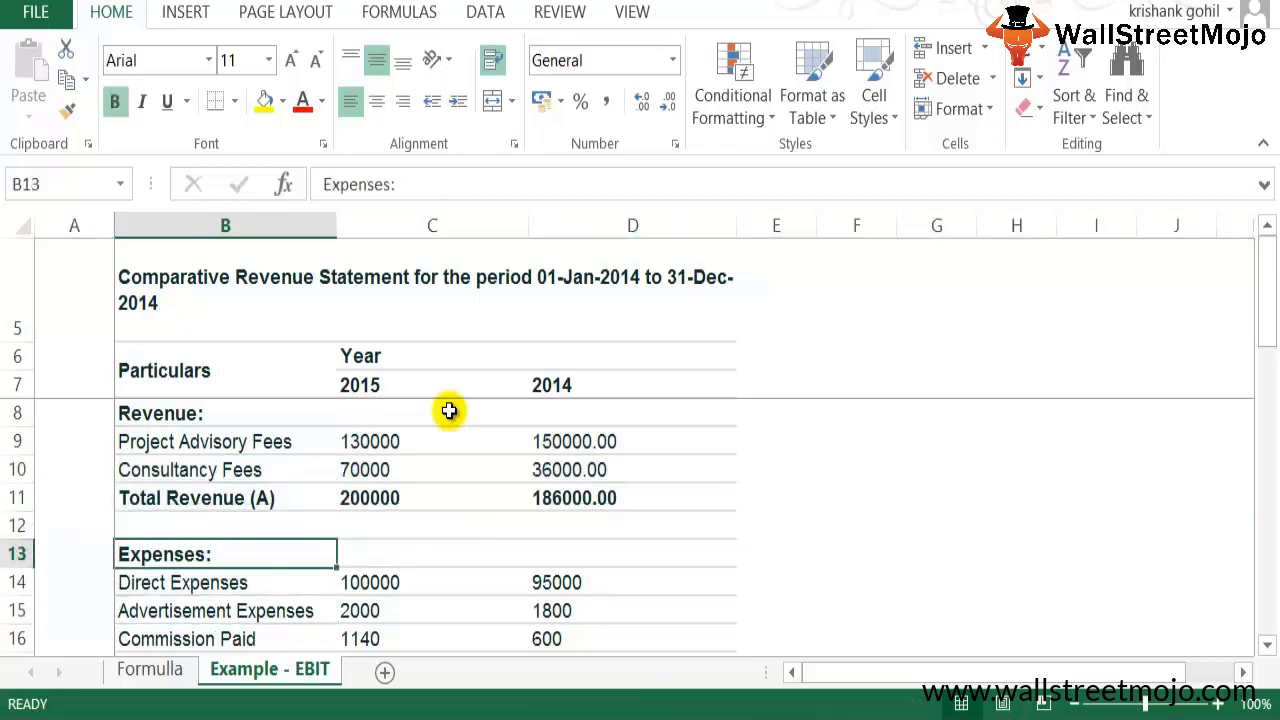
# Examine the expense rows from Direct Expenses to Total Operating Expenses (B) for both years.
pyautogui.press('Down')
pyautogui.hotkey('shift', 'space')
pyautogui.press('Down')
pyautogui.hotkey('shift', 'space')
pyautogui.press('Down')
pyautogui.press('Down')
pyautogui.press('Down')
pyautogui.press('Down')
pyautogui.scroll(-1, 449, 410)
pyautogui.press('Up')
pyautogui.press('Right')
pyautogui.press('Down')
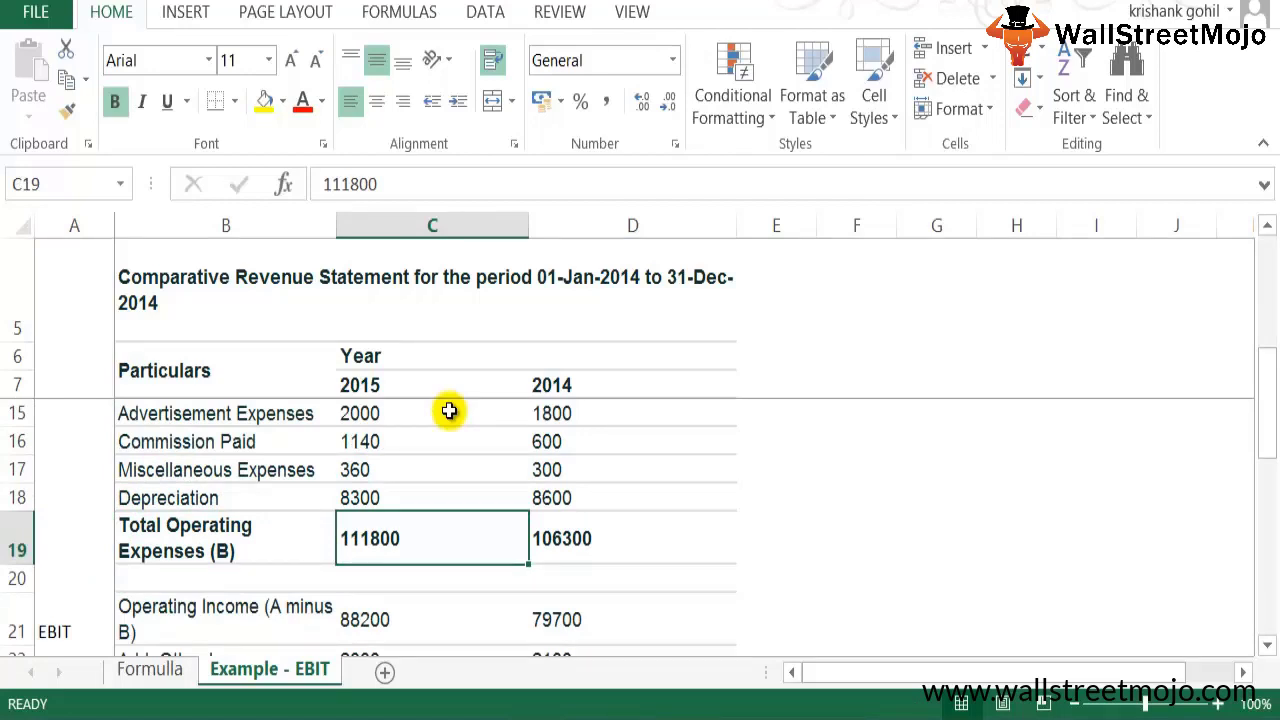
pyautogui.press('Right')
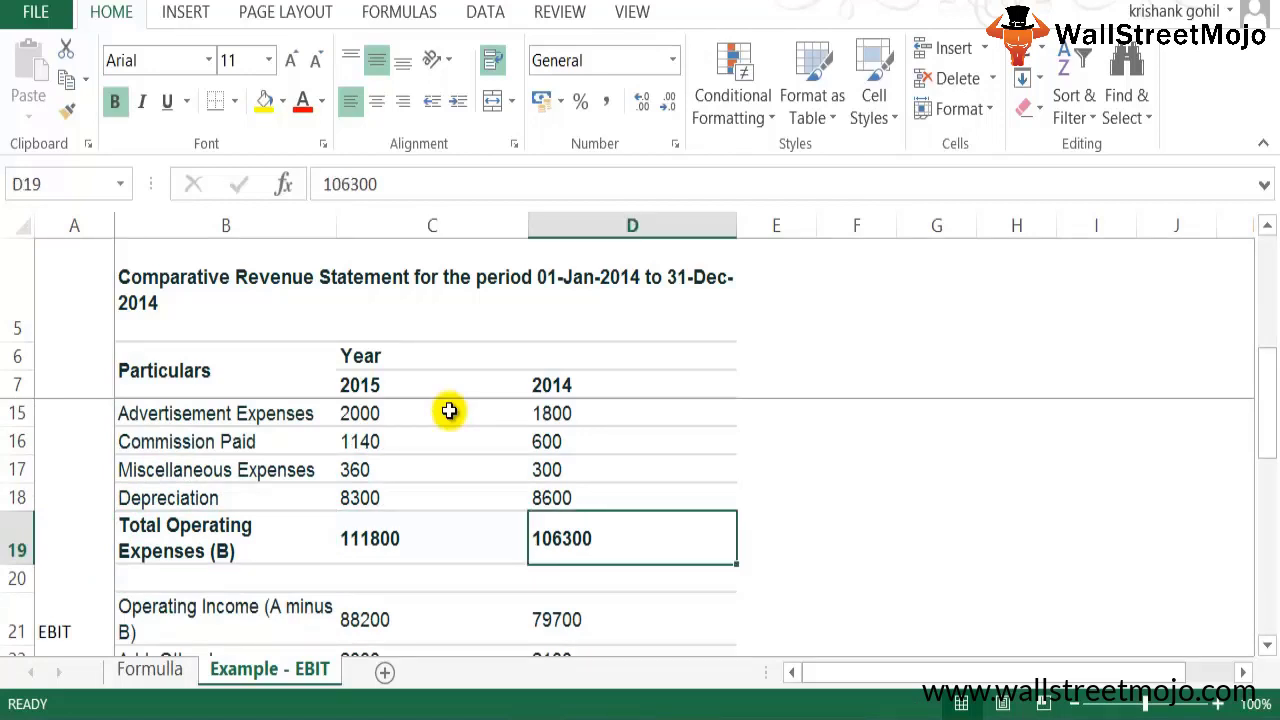
pyautogui.press('Down')
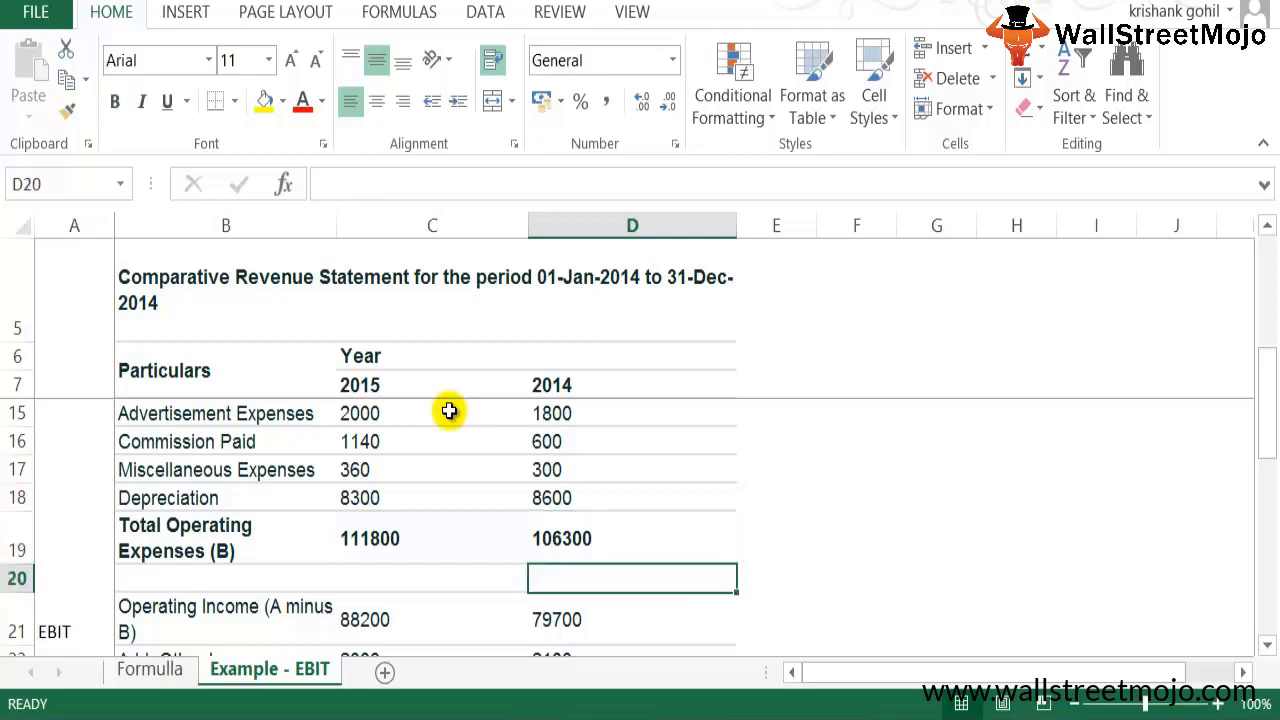
# Examine the Operating Income, Other Income and Other Expenses rows of the statement.
pyautogui.press('Left')
pyautogui.press('Down')
pyautogui.press('Down')
pyautogui.press('Down')
pyautogui.press('Down')
pyautogui.press('Up')
pyautogui.press('Up')
pyautogui.press('Left')
pyautogui.press('Up')
pyautogui.press('Right')
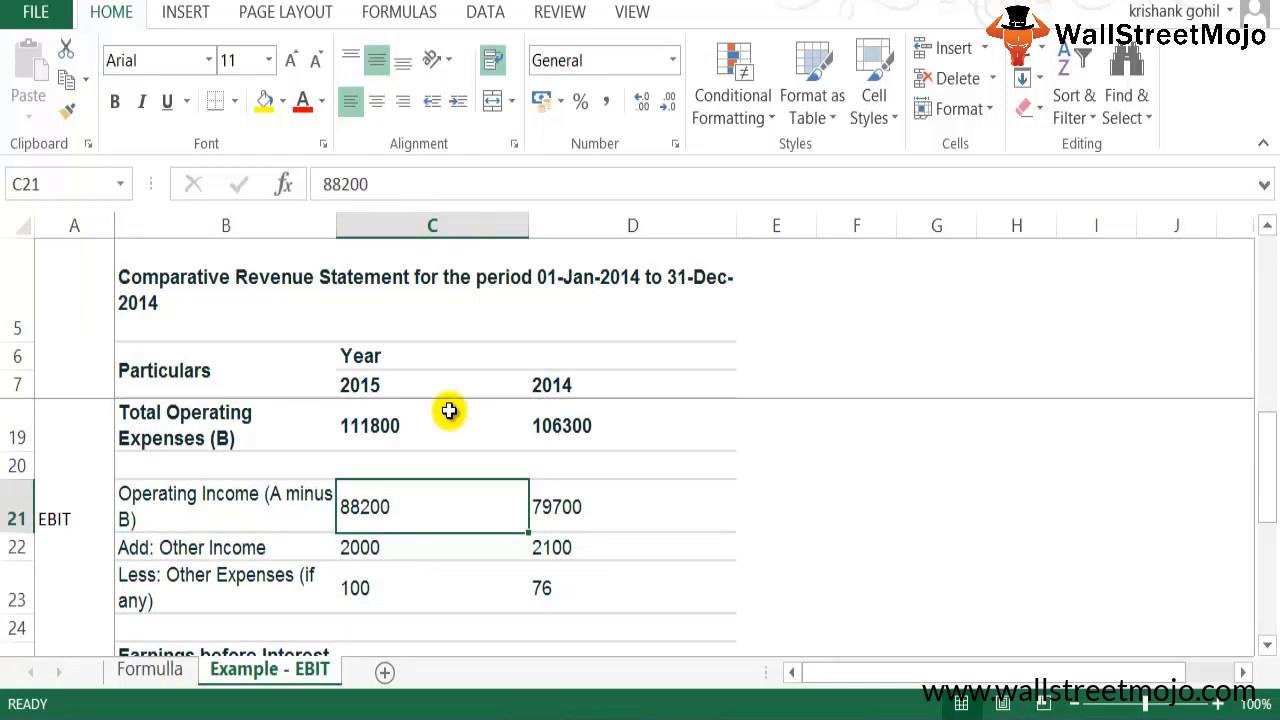
pyautogui.press('Left')
pyautogui.press('Left')
pyautogui.press('Down')
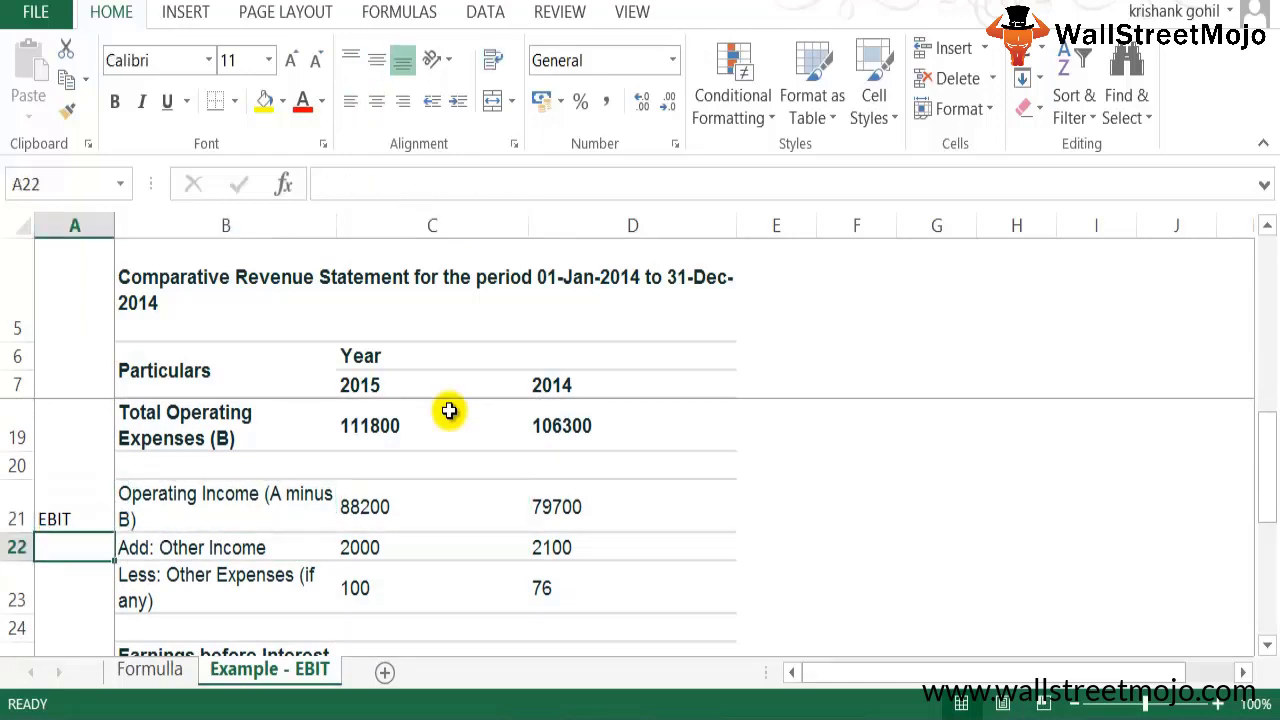
# Examine the Earnings before Interest & Tax, Less: Interest and Profit before Tax rows.
pyautogui.press('Down')
pyautogui.press('Down')
pyautogui.press('Down')
pyautogui.press('Down')
pyautogui.press('Right')
pyautogui.press('Up')
pyautogui.press('Right')
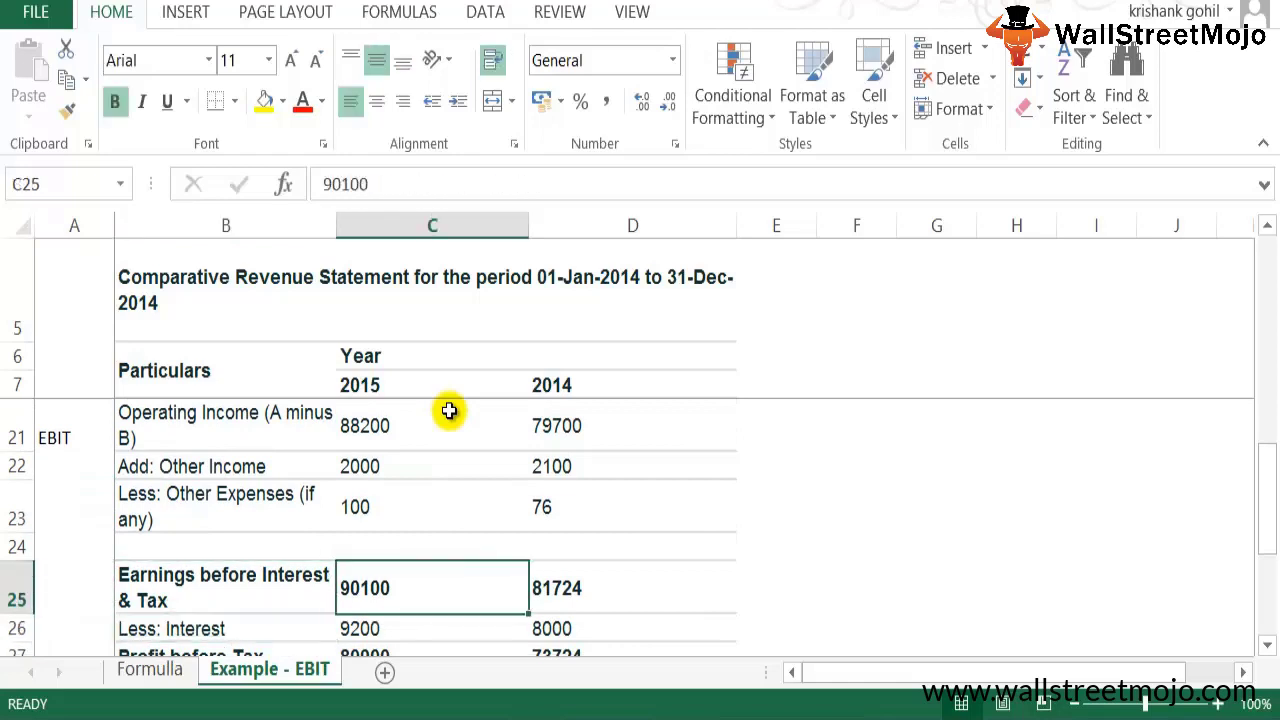
pyautogui.press('Down')
pyautogui.press('Down')
pyautogui.press('Down')
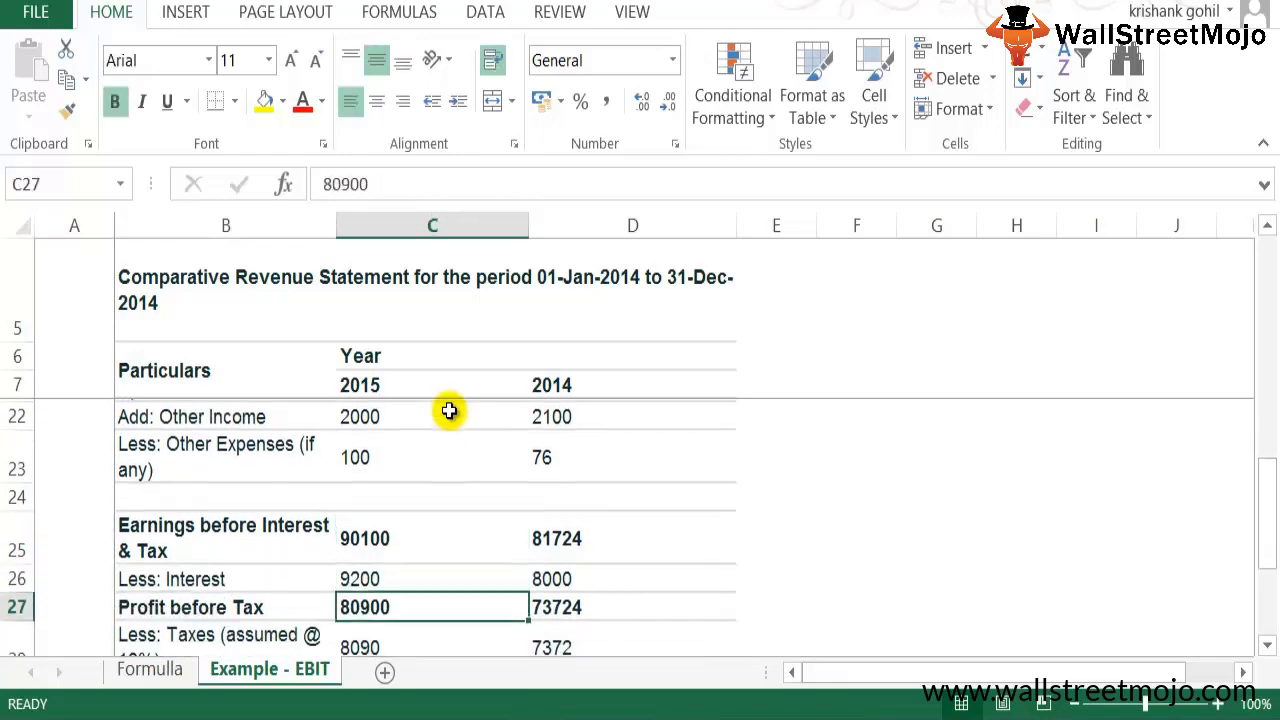
pyautogui.press('Up')
pyautogui.press('Up')
pyautogui.press('Left')
pyautogui.press('Up')
pyautogui.press('Right')
# Examine the Less: Taxes and Profit After Tax rows at the end of the statement.
pyautogui.press('Down')
pyautogui.press('Down')
pyautogui.press('Down')
pyautogui.press('Down')
pyautogui.press('Down')
pyautogui.press('Down')
pyautogui.press('Down')
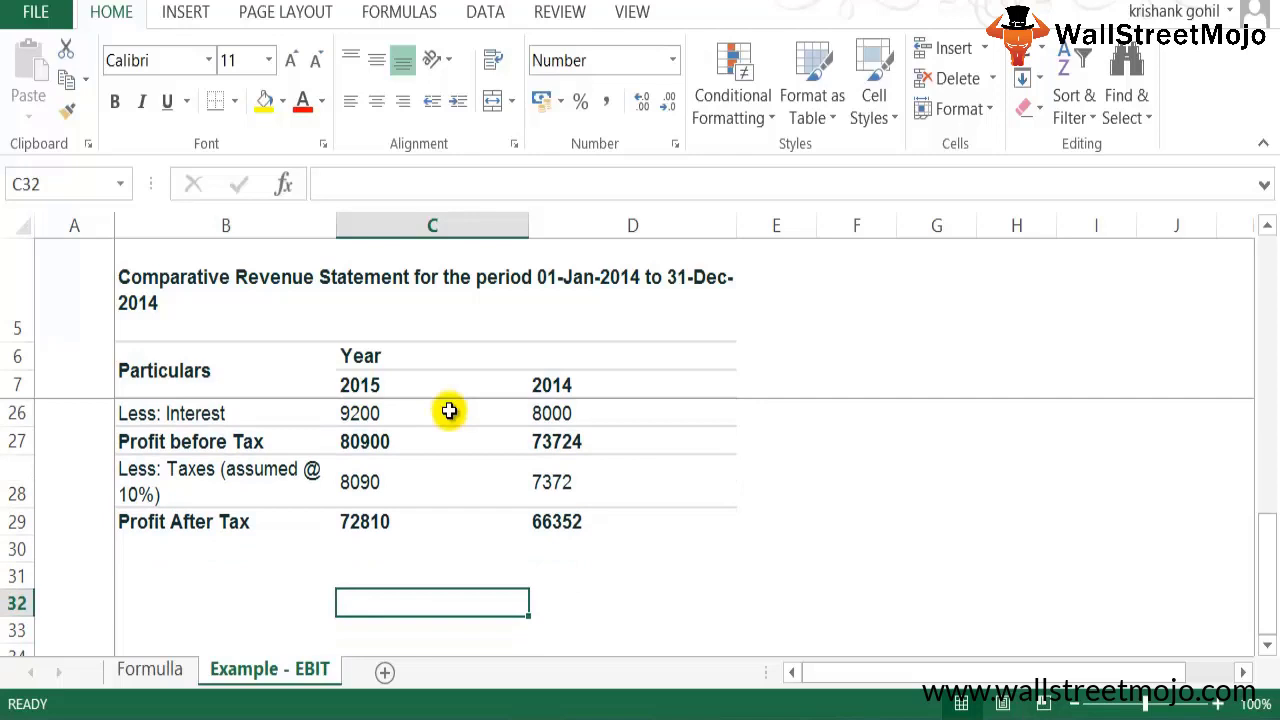
# Enter the label "Interest Coverage Ratio" in cell B32 below the statement.
pyautogui.press('Left')
pyautogui.press('Up')
pyautogui.press('Down')
pyautogui.write('Interest')
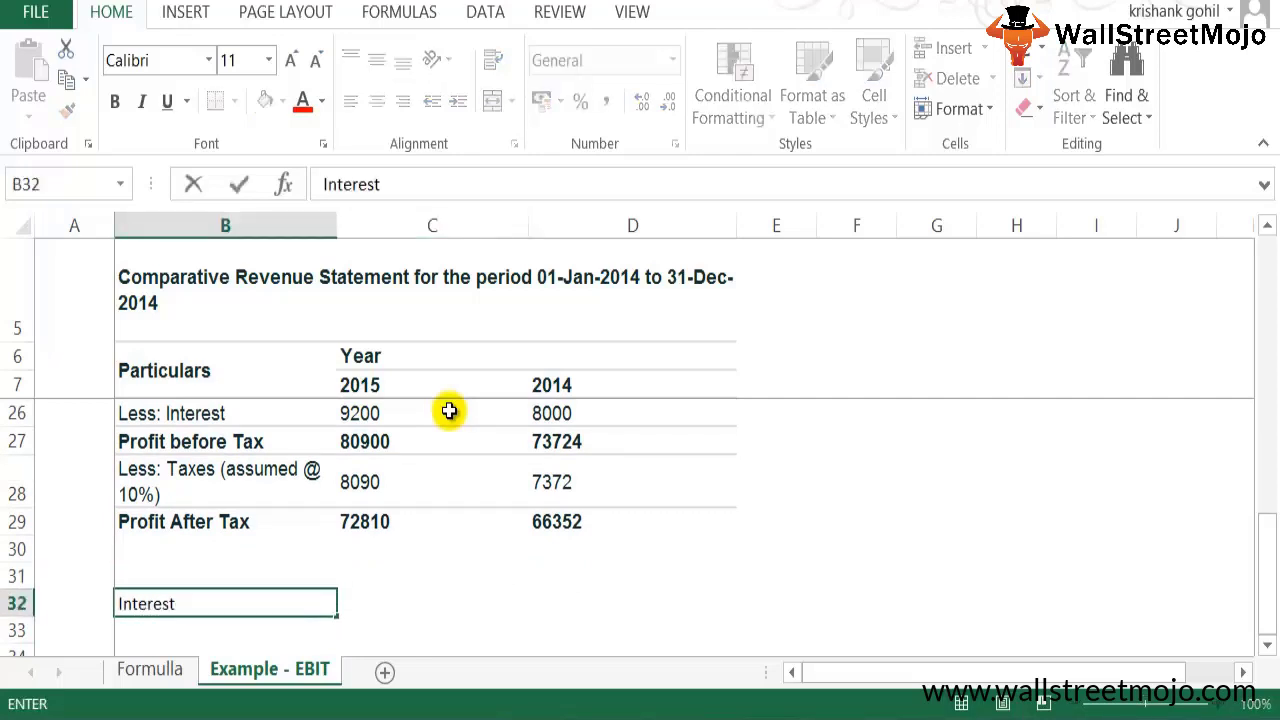
pyautogui.write(' Coverage ')
pyautogui.write('Ta')
pyautogui.press('BackSpace')
pyautogui.press('BackSpace')
pyautogui.write('Ration')
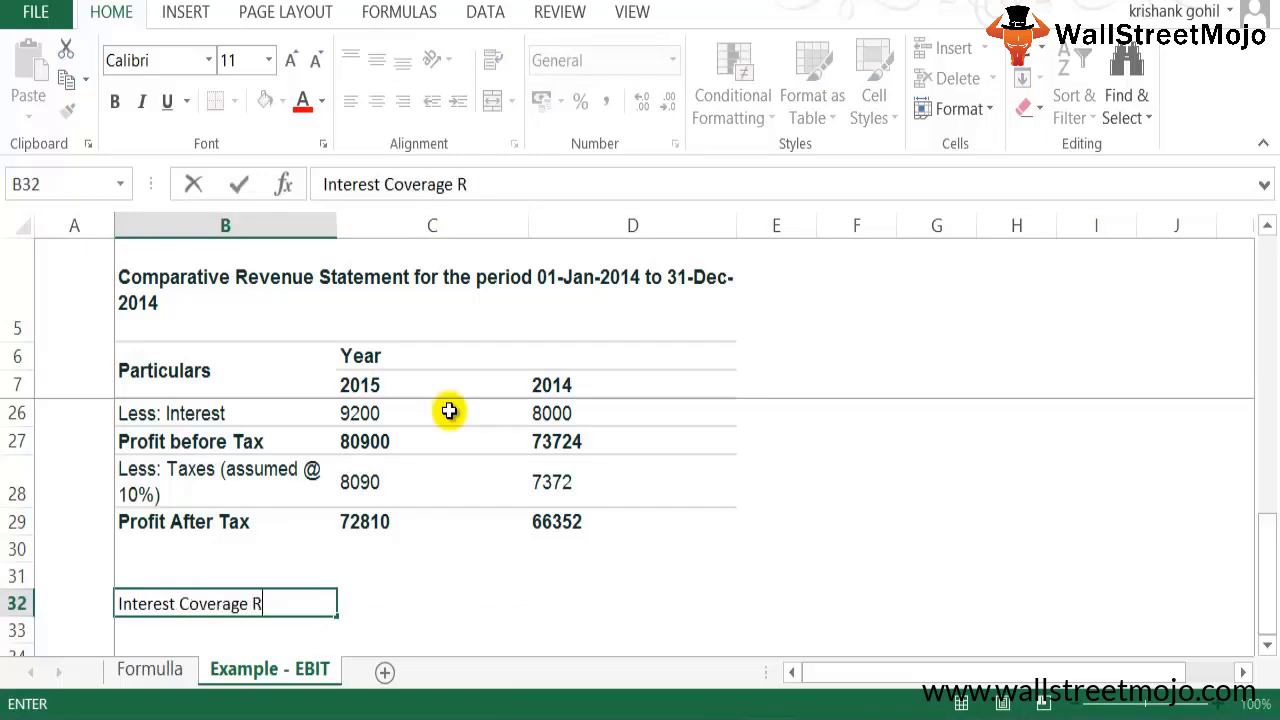
pyautogui.press('BackSpace')
pyautogui.write('fo')
pyautogui.write('r')
pyautogui.press('BackSpace')
pyautogui.press('BackSpace')
pyautogui.press('BackSpace')
pyautogui.press('Return')
pyautogui.press('Up')
pyautogui.press('Right')
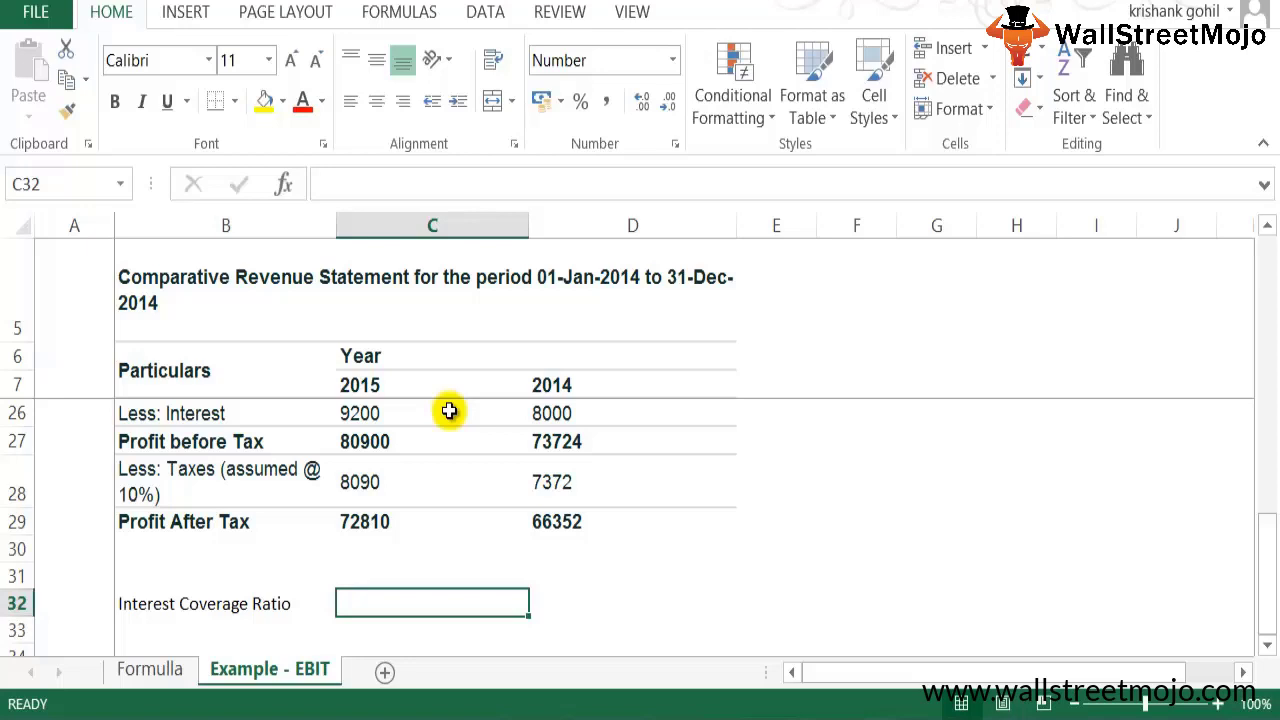
# Calculate the 2015 ratio in C32 by dividing Earnings before Interest & Tax by Interest with =C25/C26.
pyautogui.write('=')
pyautogui.press('Up')
pyautogui.press('Up')
pyautogui.press('Up')
pyautogui.press('Up')
pyautogui.press('Up')
pyautogui.press('Up')
pyautogui.press('Up')
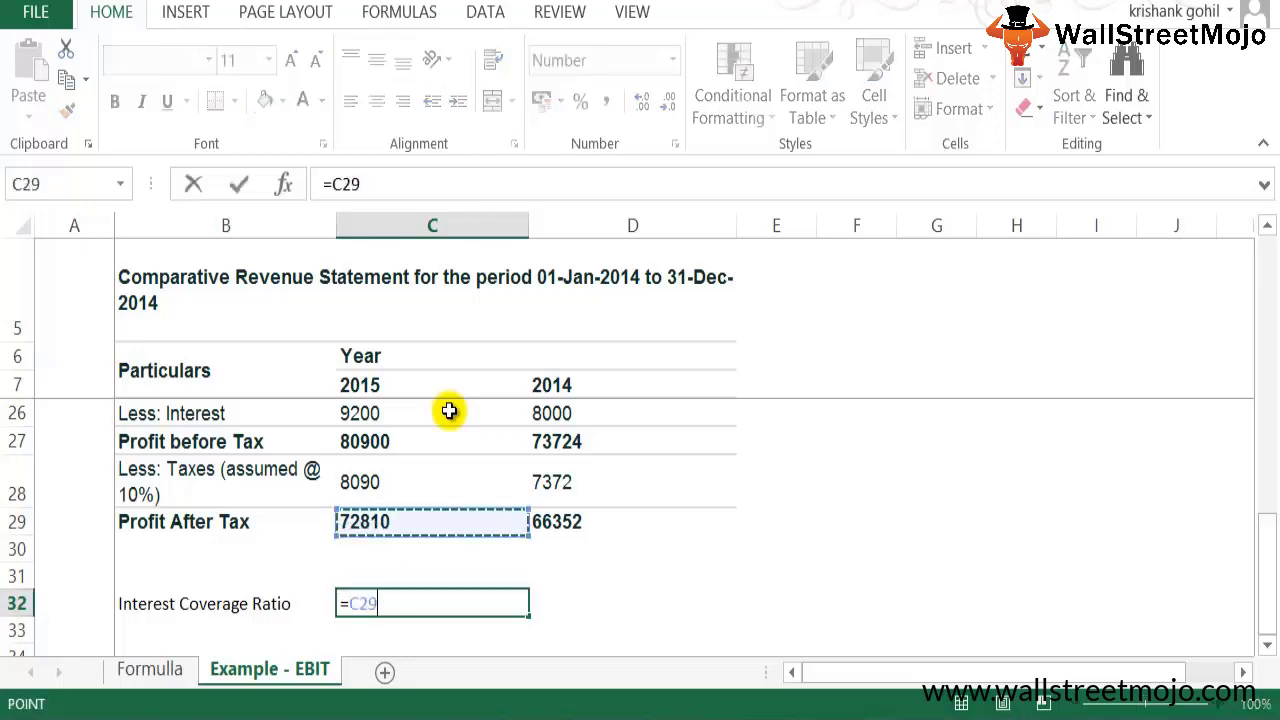
pyautogui.press('Down')
pyautogui.press('Up')
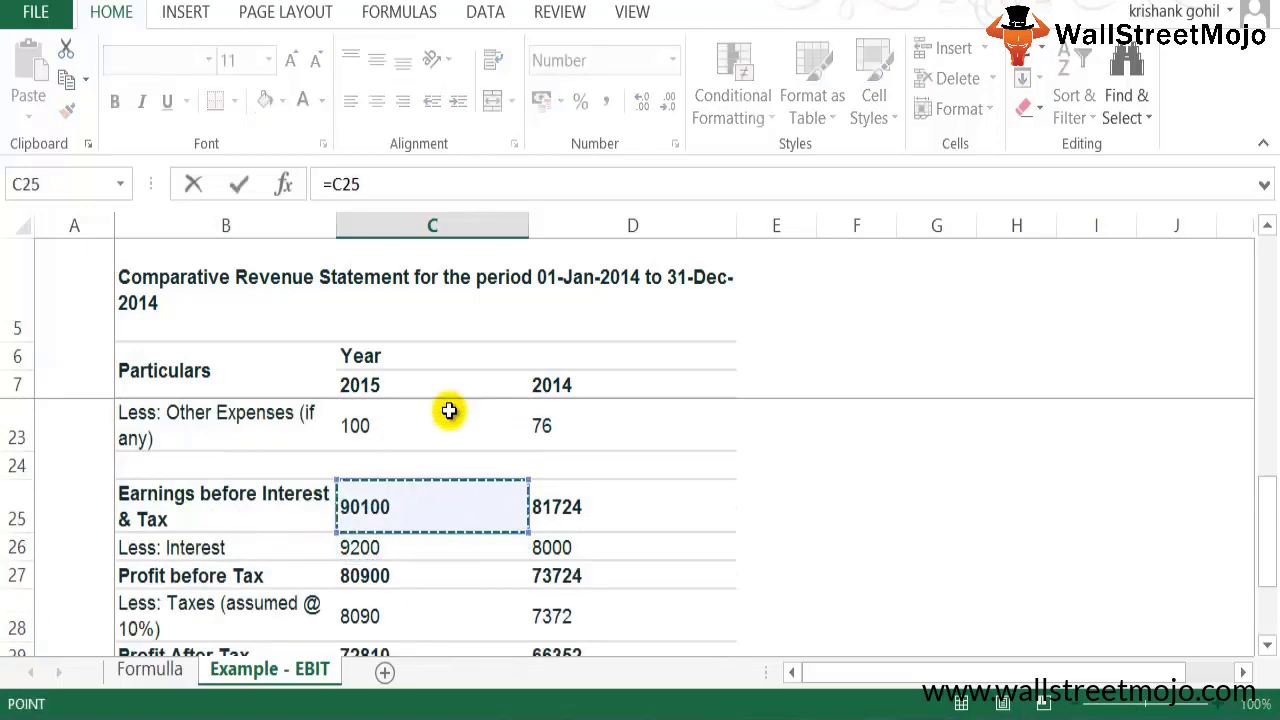
pyautogui.write('/')
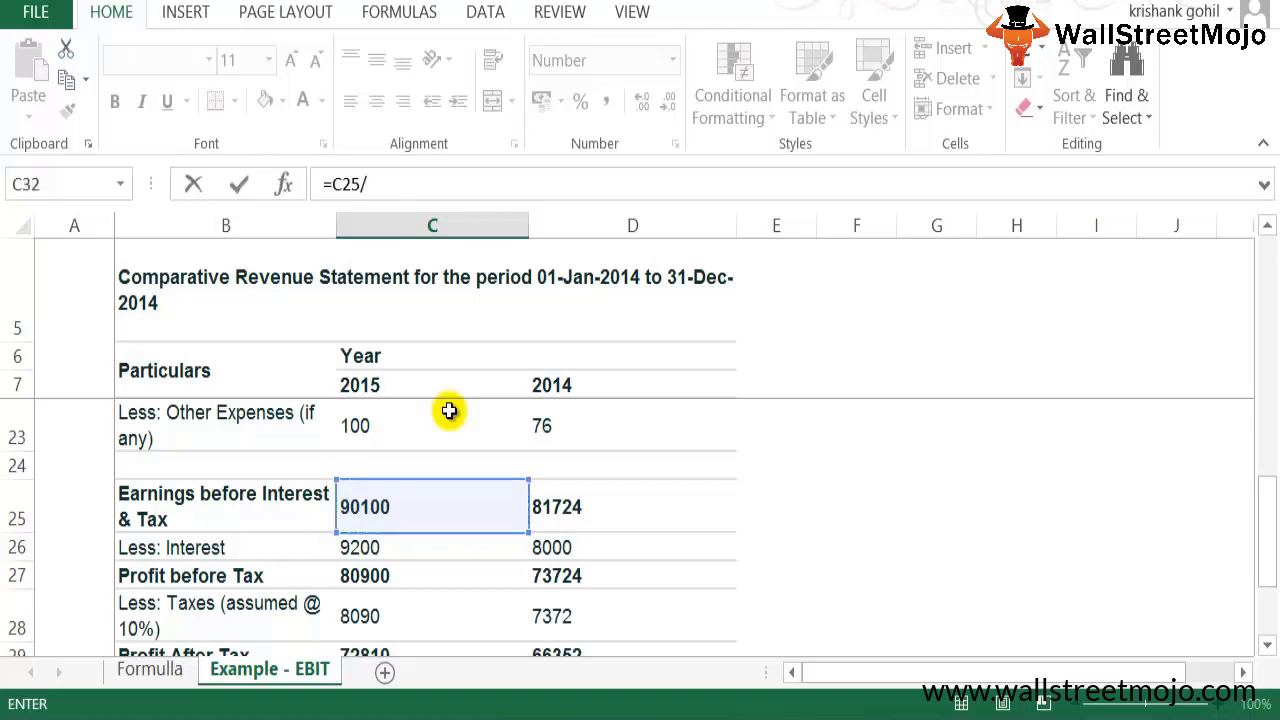
pyautogui.press('Up')
pyautogui.press('Up')
pyautogui.press('Up')
pyautogui.press('Up')
pyautogui.press('Up')
pyautogui.press('Up')
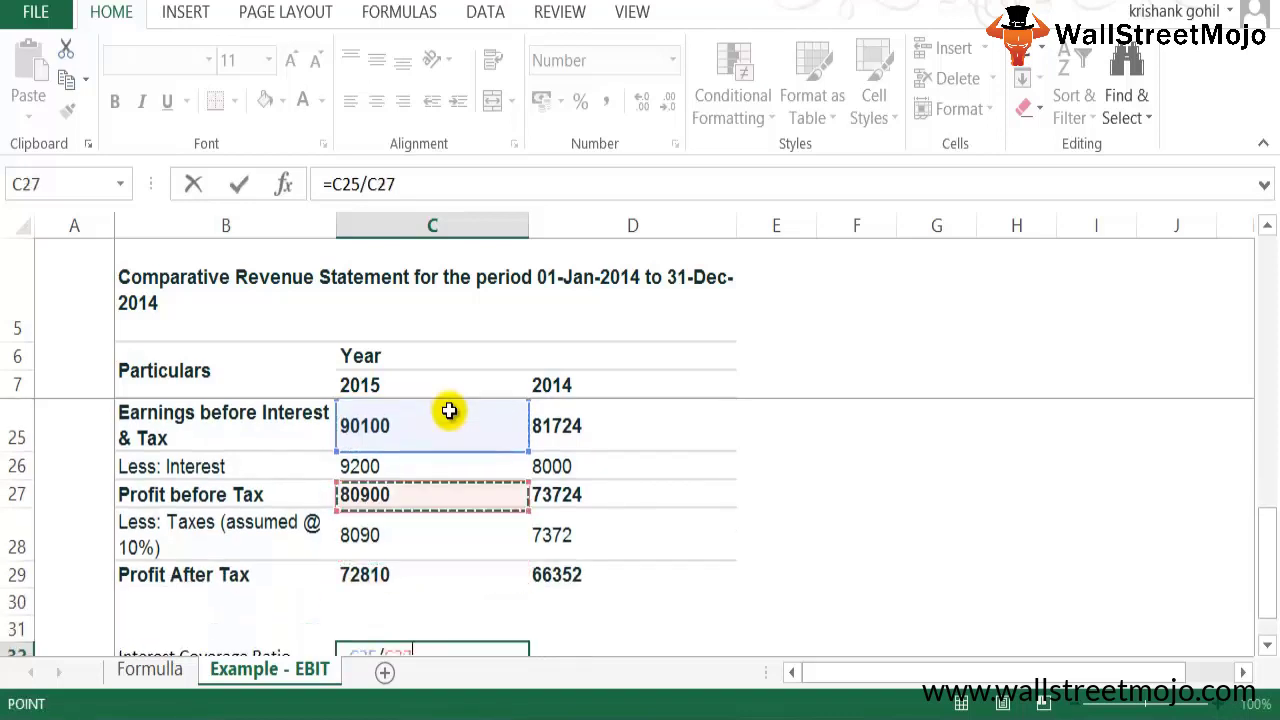
pyautogui.press('Return')
# Calculate the 2014 ratio in D32 by dividing Earnings before Interest & Tax by Interest with =D25/D26.
pyautogui.press('Up')
pyautogui.press('Right')
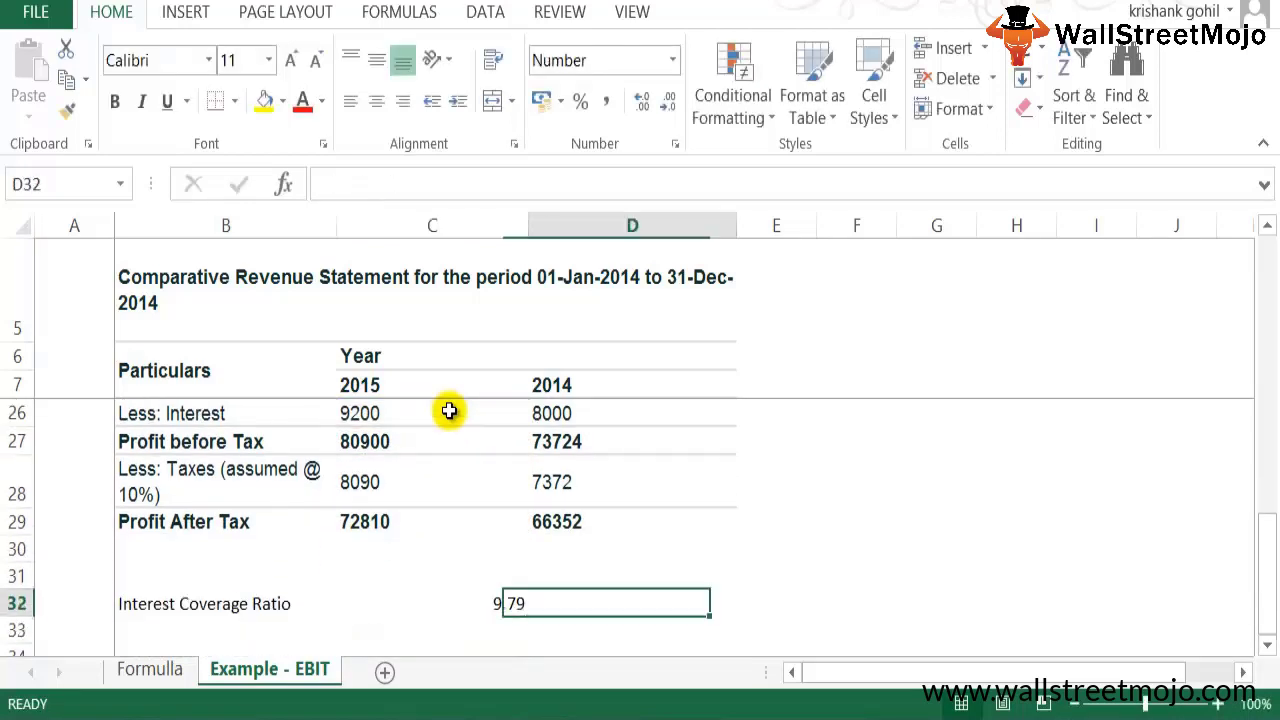
pyautogui.write('=')
pyautogui.press('Up')
pyautogui.press('Up')
pyautogui.press('Up')
pyautogui.press('Up')
pyautogui.press('Up')
pyautogui.press('Up')
pyautogui.press('Up')
pyautogui.press('Up')
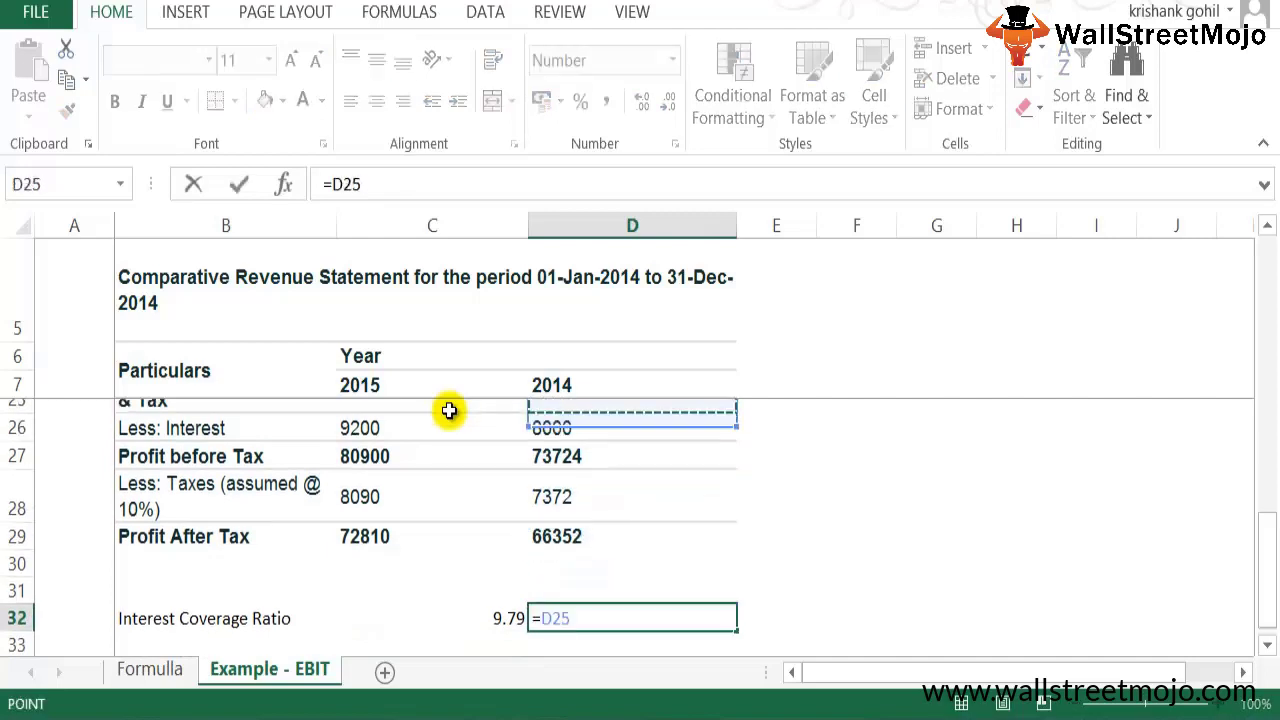
pyautogui.press('Down')
pyautogui.press('Down')
pyautogui.press('Up')
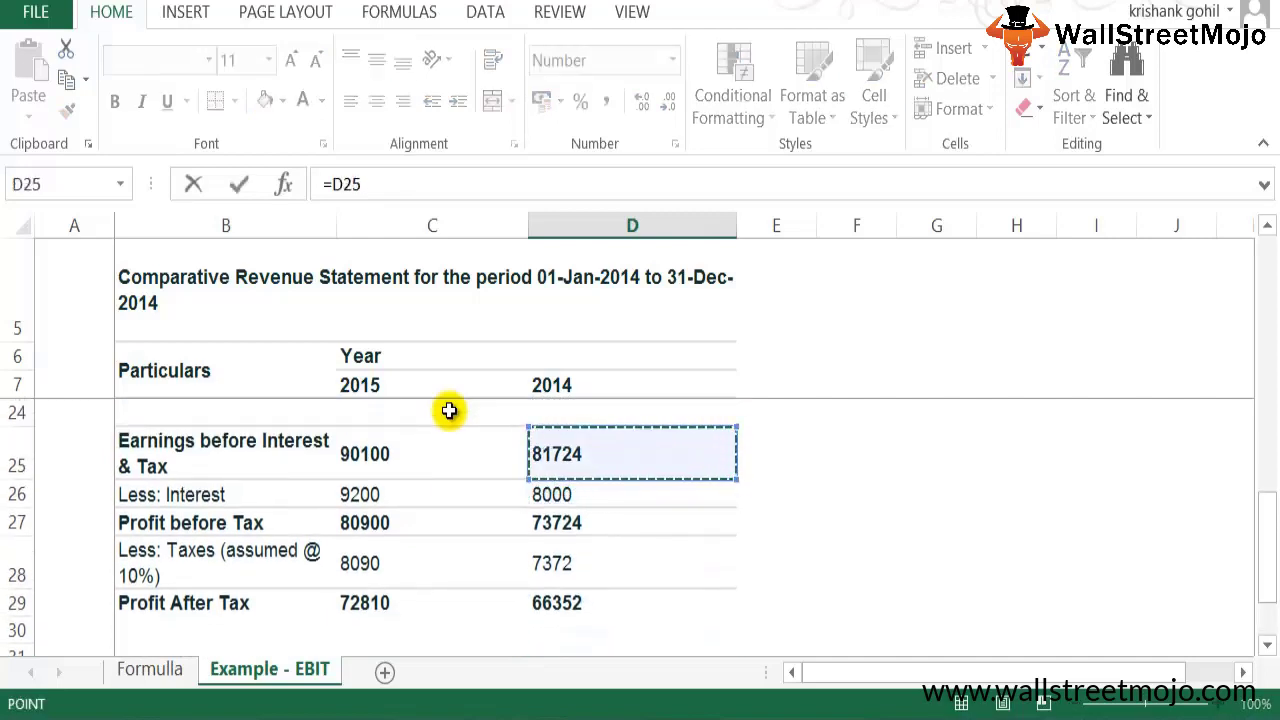
pyautogui.write('/')
pyautogui.press('Up')
pyautogui.press('Up')
pyautogui.press('Up')
pyautogui.press('Up')
pyautogui.press('Up')
pyautogui.press('Up')
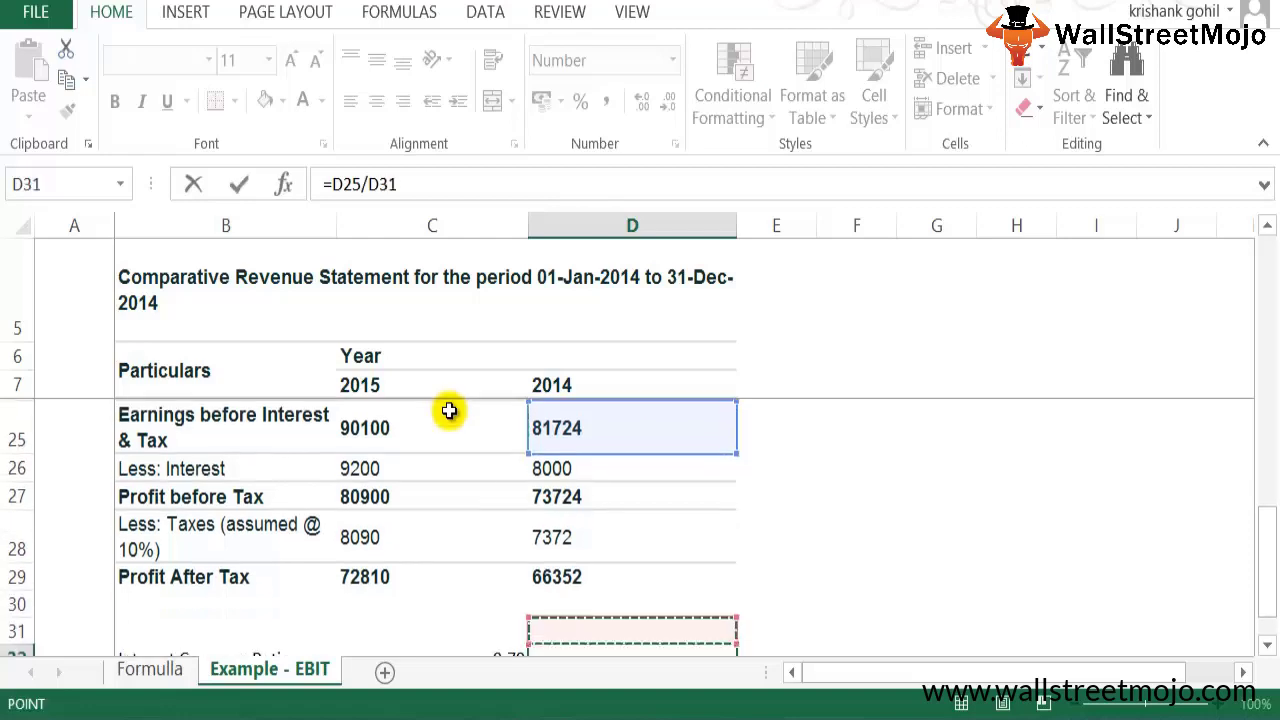
pyautogui.press('Down')
pyautogui.press('Up')
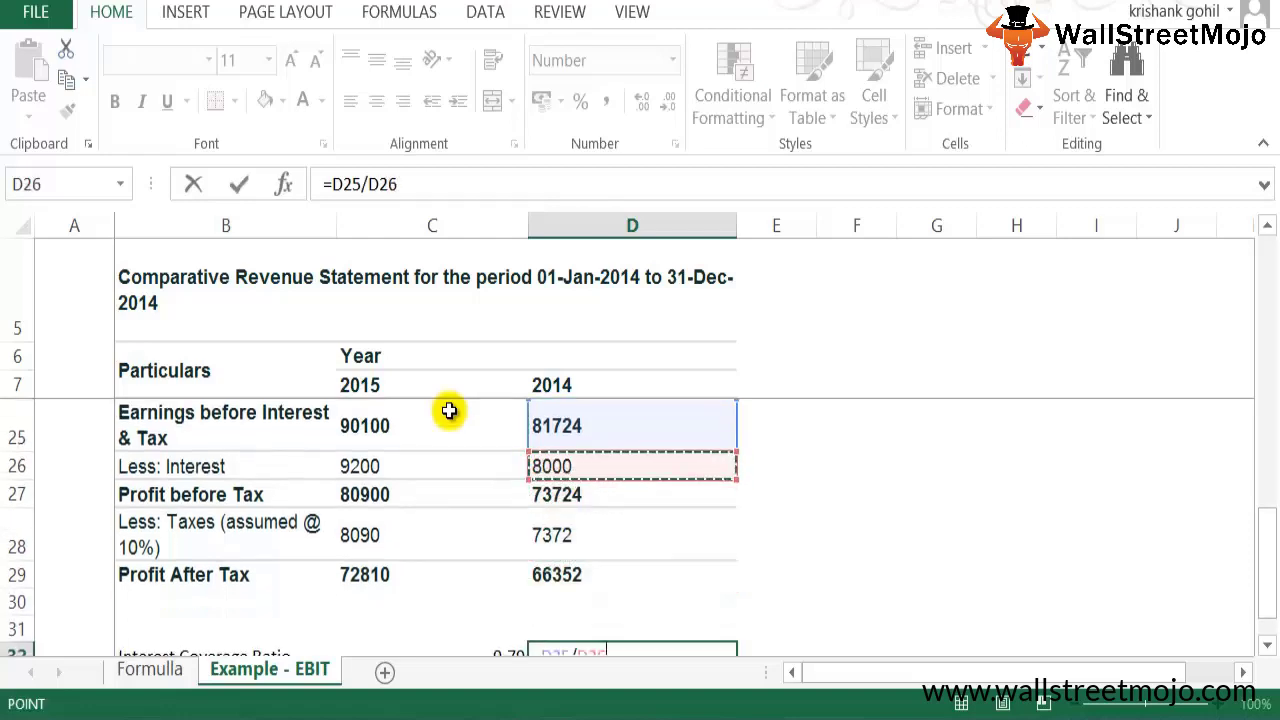
pyautogui.press('Return')
pyautogui.press('Up')
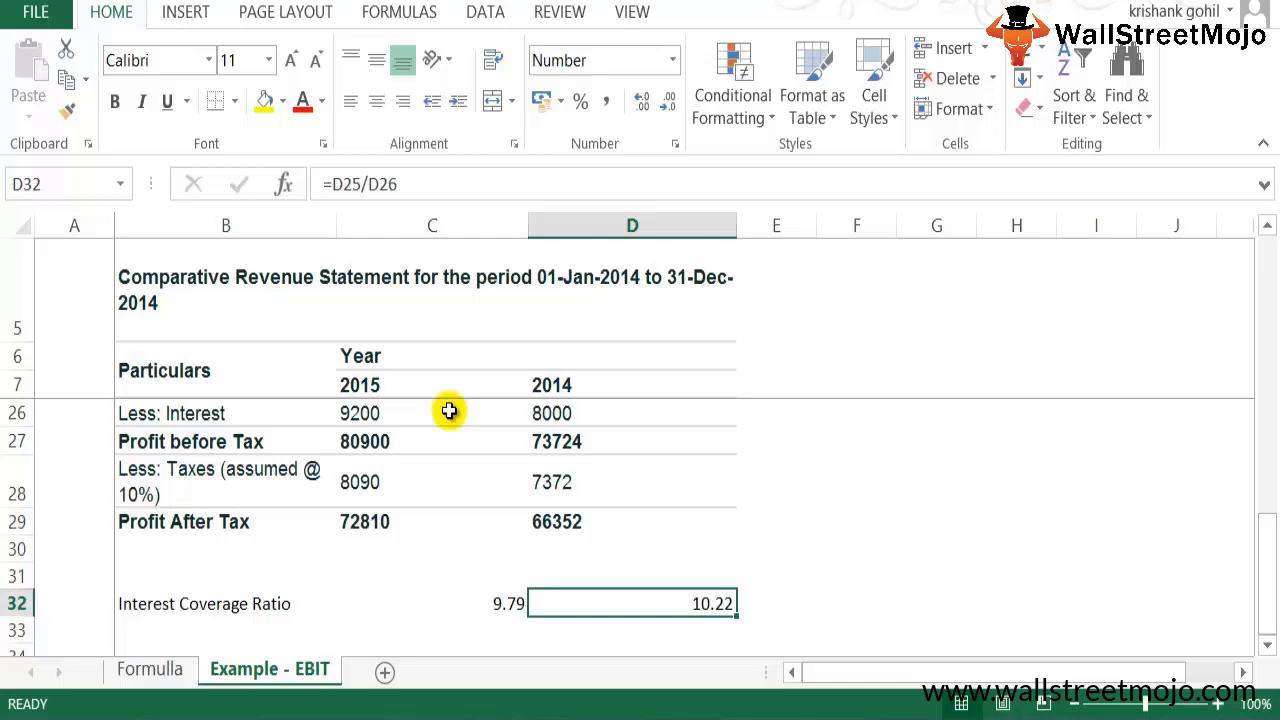
# Compare the interest coverage ratios of 2015 and 2014 in row 32.
pyautogui.press('Left')
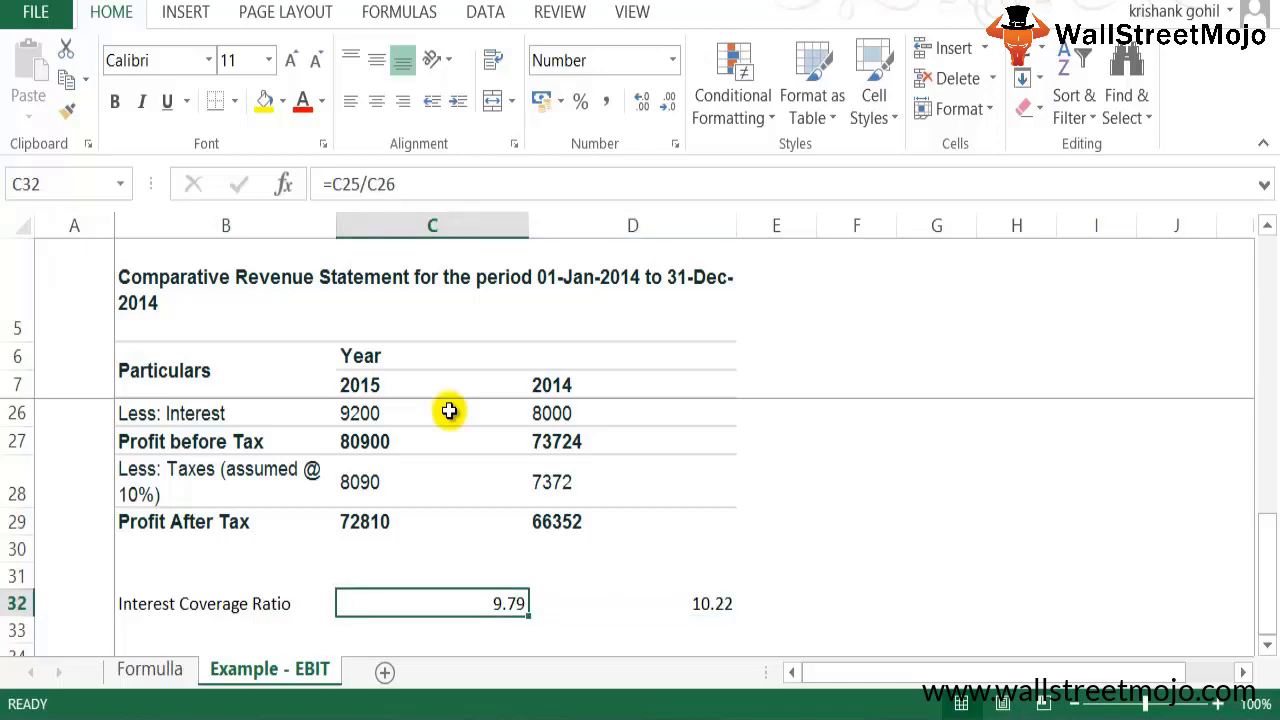
pyautogui.press('Right')
pyautogui.press('Left')
pyautogui.press('Right')
pyautogui.hotkey('shift', 'Left')
pyautogui.hotkey('shift', 'Right')
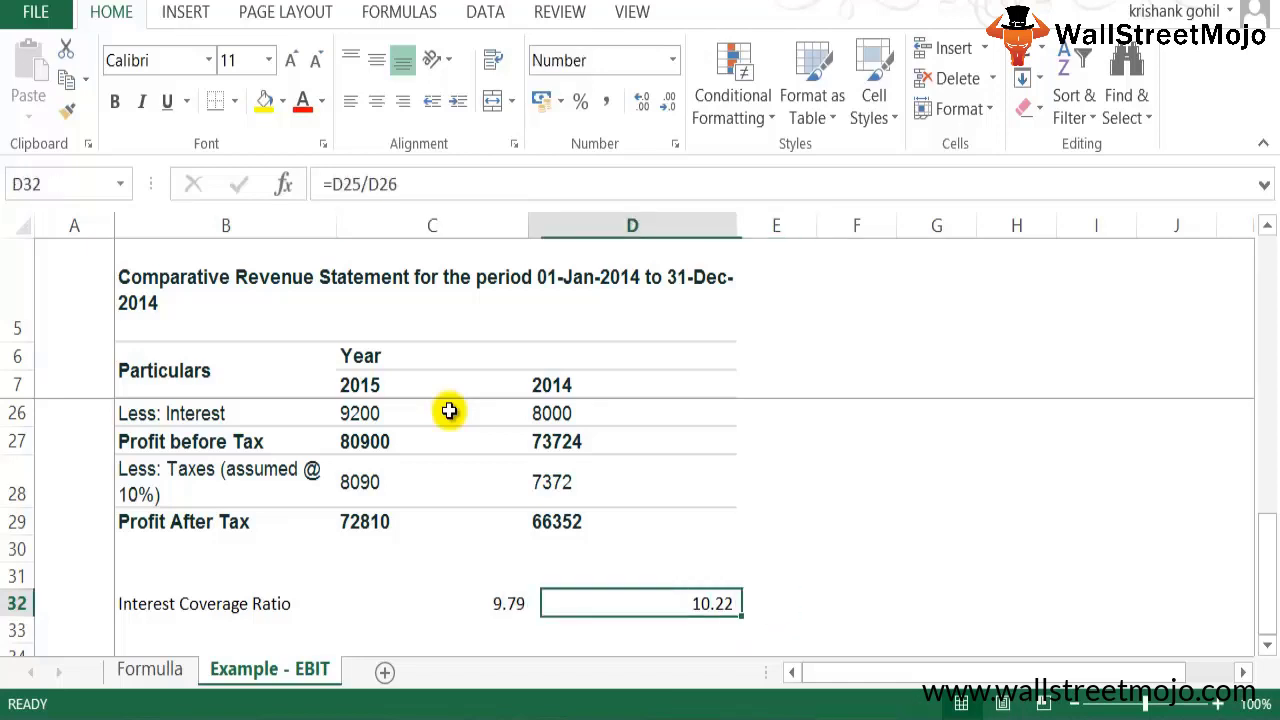
pyautogui.hotkey('shift', 'Left')
pyautogui.press('Right')
pyautogui.press('Left')
pyautogui.press('Left')
# Review the Earnings before Interest & Tax and Less: Interest rows for both years.
pyautogui.press('Up')
pyautogui.press('Down')
pyautogui.press('Up')
pyautogui.press('Up')
pyautogui.press('Up')
pyautogui.press('Up')
pyautogui.press('Up')
pyautogui.press('Up')
pyautogui.press('Up')
pyautogui.press('Up')
pyautogui.press('Down')
pyautogui.press('Right')
pyautogui.press('Left')
pyautogui.press('Right')
pyautogui.press('Down')
pyautogui.press('Down')
pyautogui.press('Down')
pyautogui.press('Up')
pyautogui.press('Up')
pyautogui.press('Right')
pyautogui.press('Left')
# Extend the ratio label in B32 to "Interest Coverage Ratio (EBIT)".
pyautogui.press('Down')
pyautogui.press('Down')
pyautogui.press('Down')
pyautogui.press('Down')
pyautogui.press('Down')
pyautogui.press('Down')
pyautogui.press('Down')
pyautogui.press('Up')
pyautogui.press('Left')
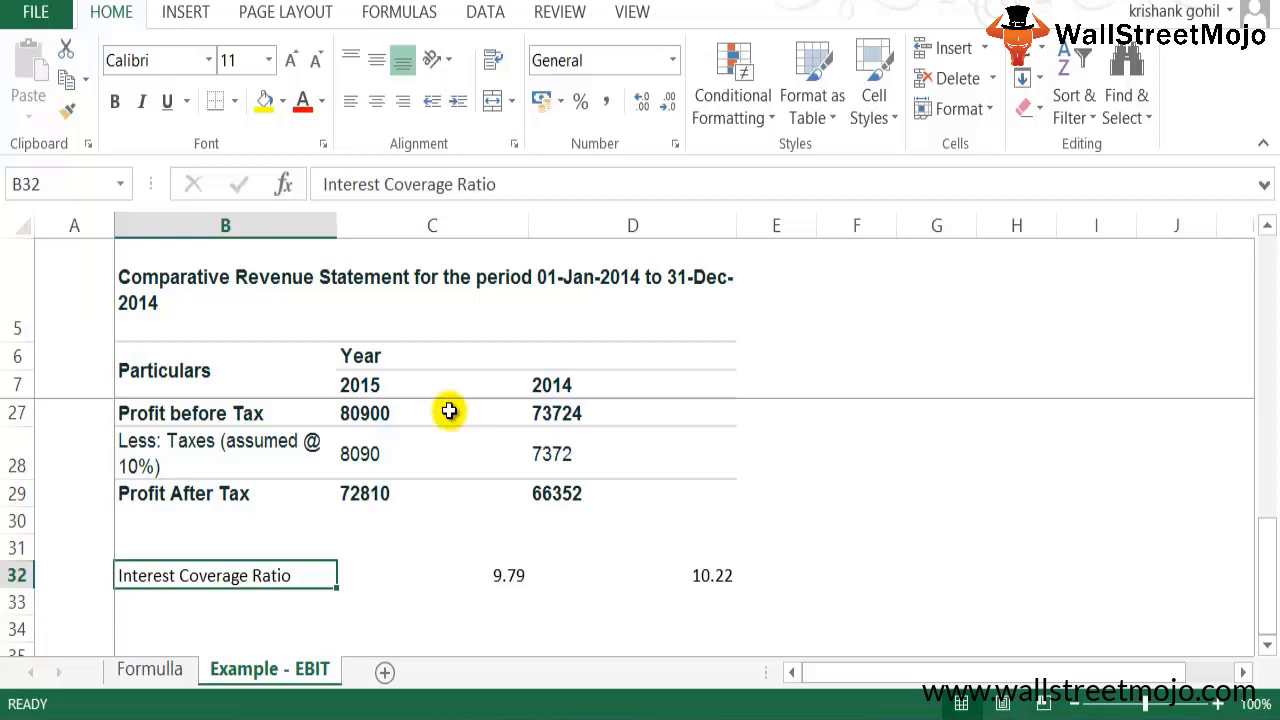
pyautogui.press('F2')
pyautogui.write('(EBIT')
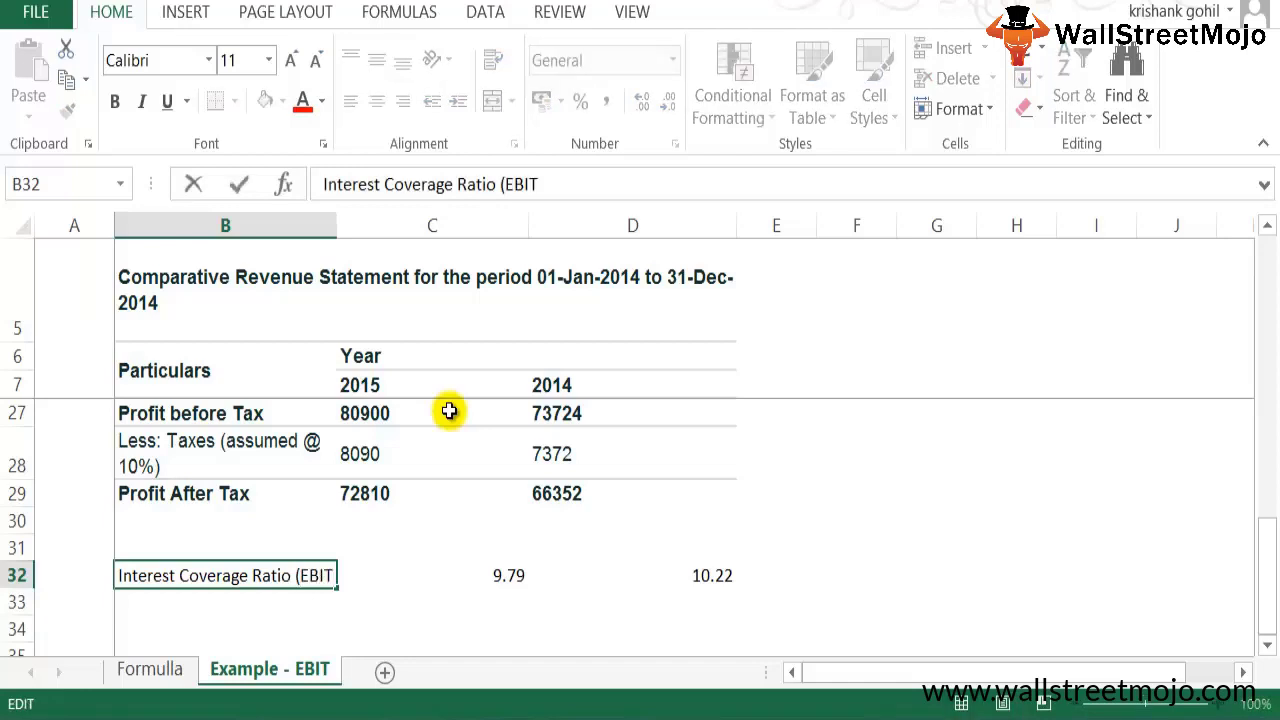
pyautogui.write(')')
pyautogui.press('Return')
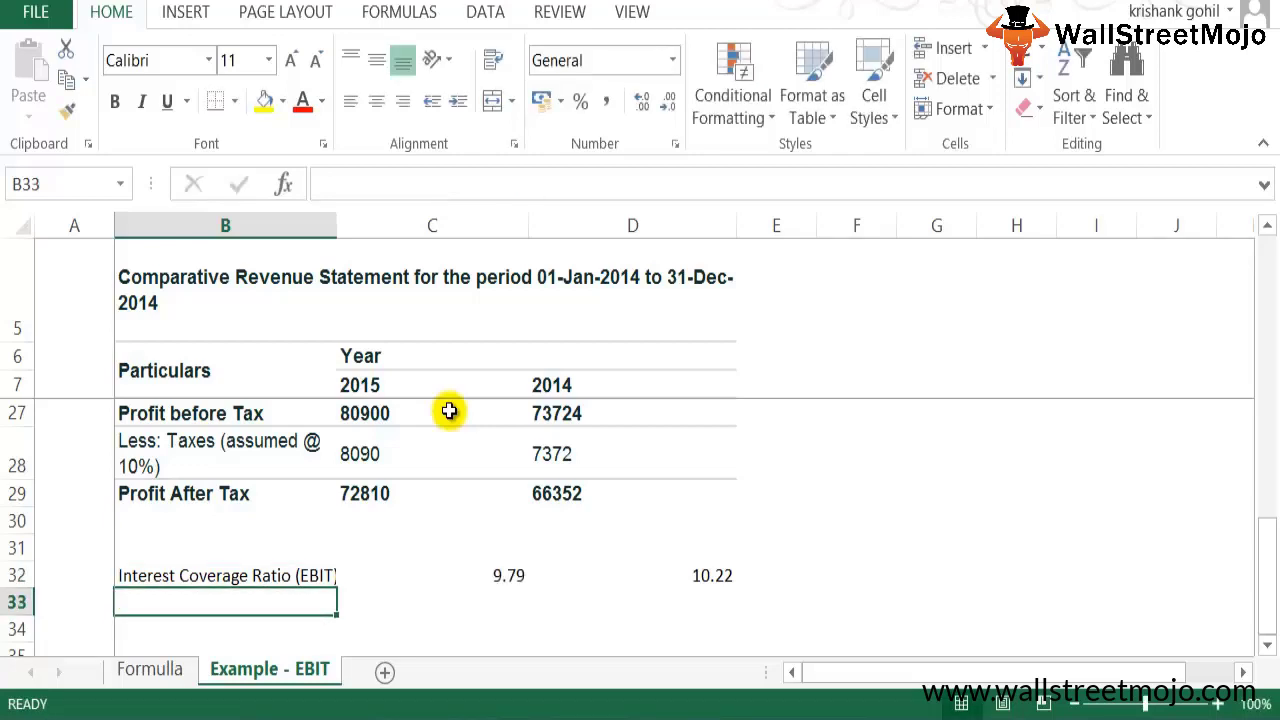
# Widen column B so that the full ratio label in B32 fits.
pyautogui.press('Up')
pyautogui.press('Down')
pyautogui.press('Down')
pyautogui.press('Up')
pyautogui.moveTo(337, 225); pyautogui.dragTo(399, 222)
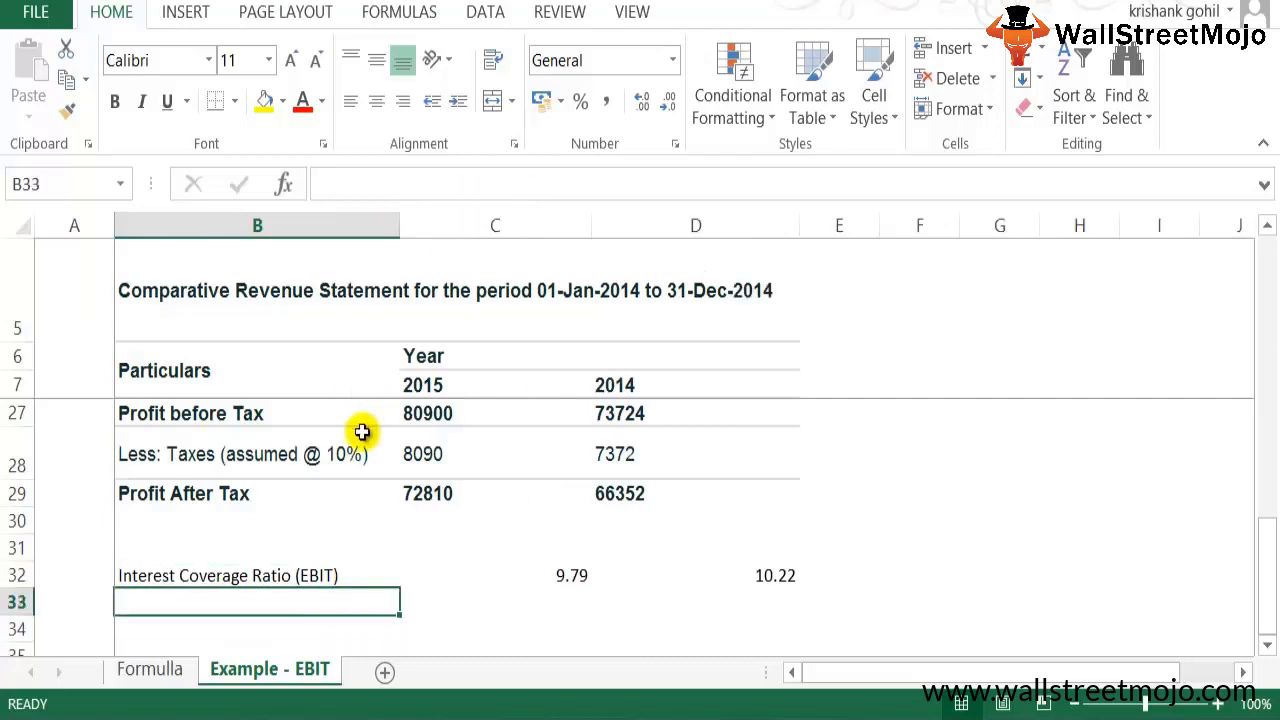
# Copy the label from B32 into B33 and change it to "Interest Coverage Ratio (EBITDA)".
pyautogui.press('Up')
pyautogui.hotkey('shift', 'Down')
pyautogui.hotkey('ctrl', 'd')
pyautogui.press('Down')
pyautogui.press('F2')
pyautogui.press('BackSpace')
pyautogui.press('BackSpace')
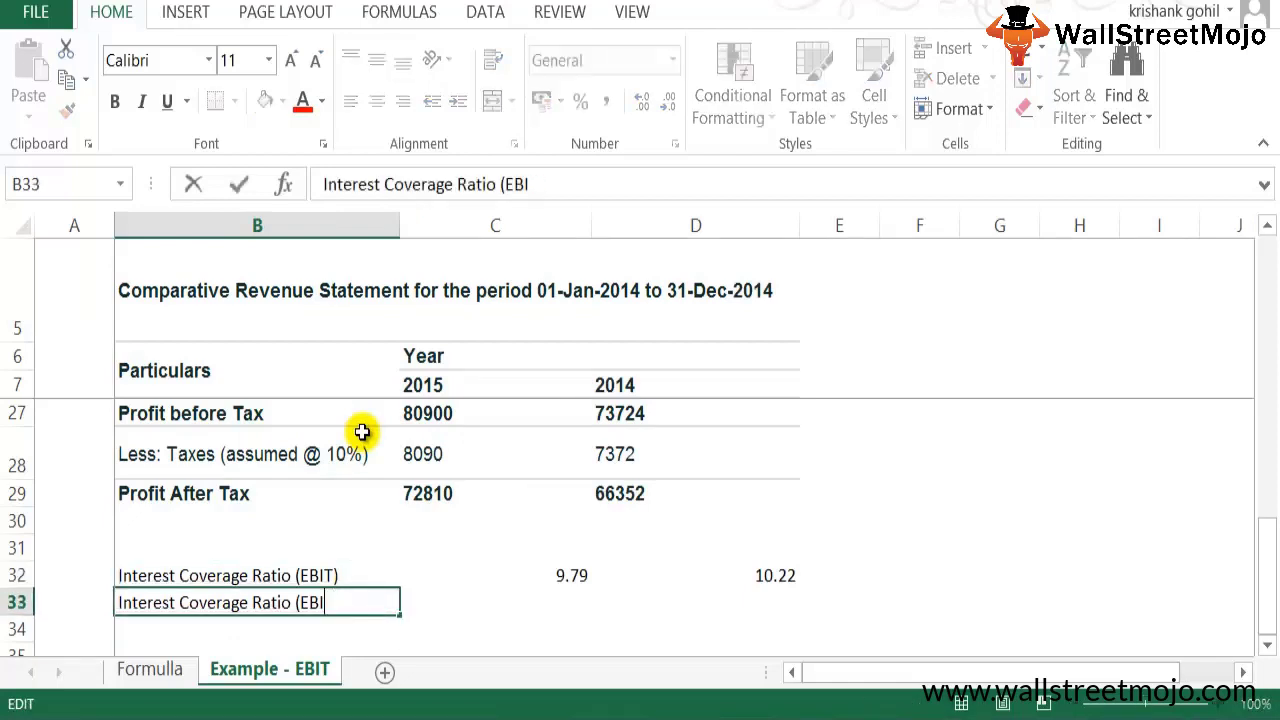
pyautogui.write('TDA)')
pyautogui.press('Return')
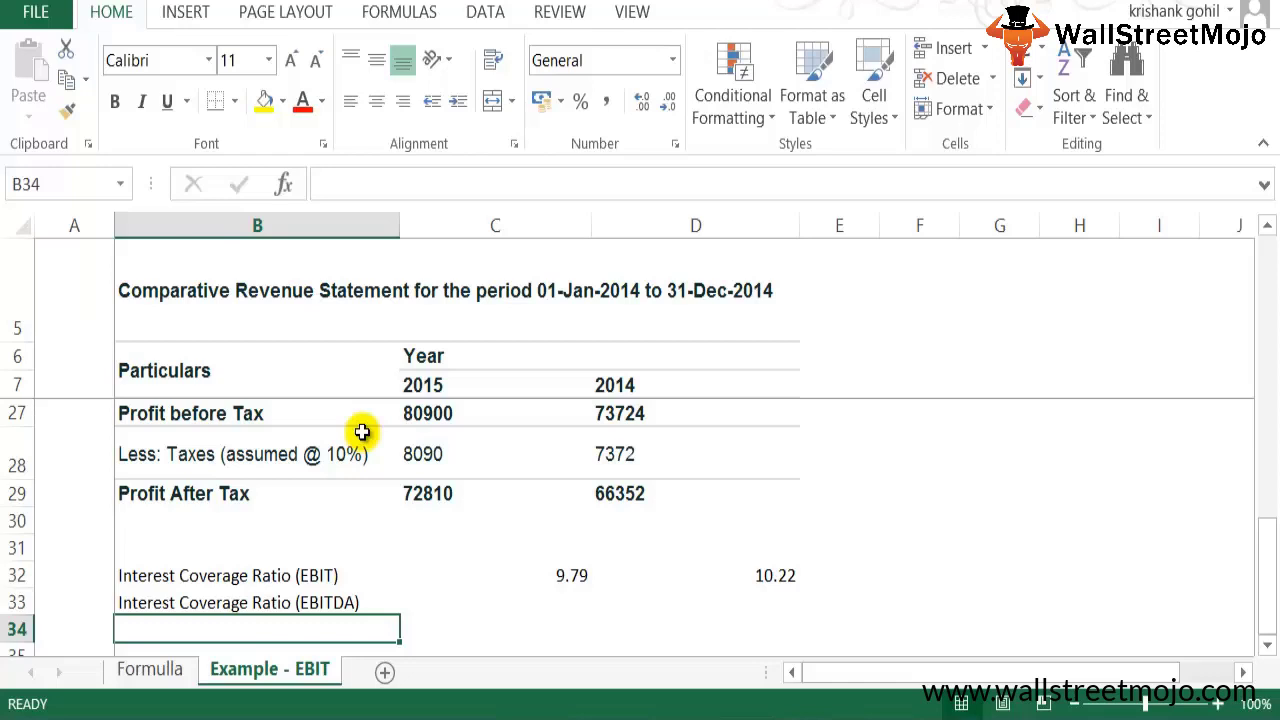
# On the Formulla sheet, copy the ratio formula block C7:D8 to C12:D13.
pyautogui.click(317, 576)
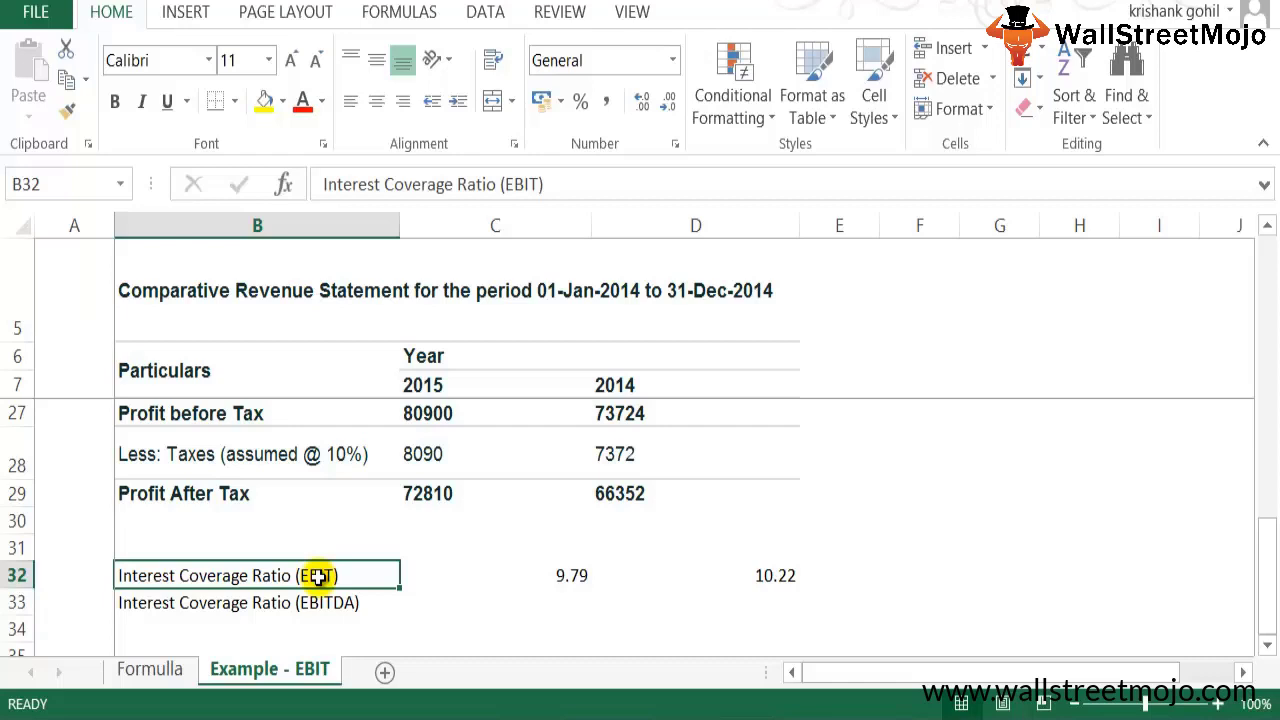
pyautogui.hotkey('ctrl', 'pageup')
pyautogui.press('Left')
pyautogui.hotkey('shift', 'Down')
pyautogui.hotkey('shift', 'Right')
pyautogui.hotkey('ctrl', 'c')
pyautogui.press('Right')
pyautogui.press('Right')
pyautogui.press('Right')
pyautogui.press('Down')
pyautogui.press('Left')
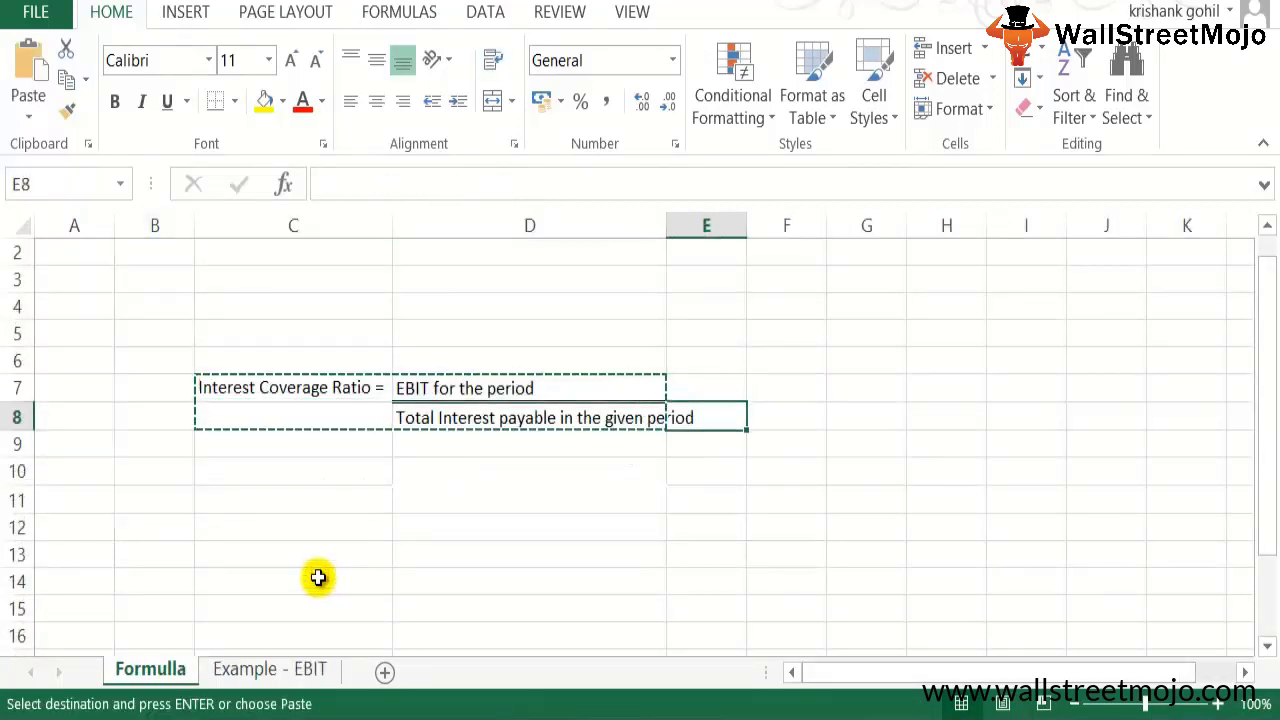
pyautogui.press('Left')
pyautogui.press('Left')
pyautogui.press('Down')
pyautogui.press('Down')
pyautogui.press('Down')
pyautogui.press('Down')
pyautogui.hotkey('shift', 'Right')
pyautogui.hotkey('shift', 'Down')
pyautogui.hotkey('ctrl', 'v')
pyautogui.press('Down')
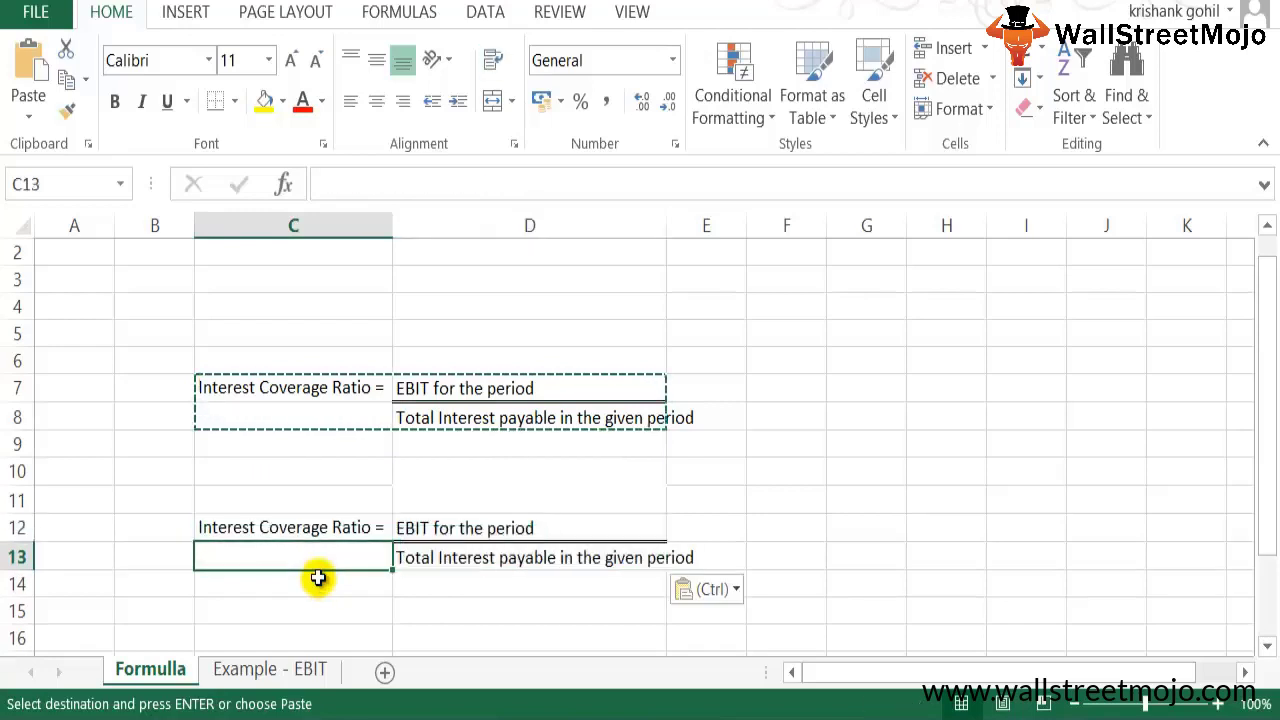
# Change the numerator in D12 to "EBIT for the period + Non Cash Expenses".
pyautogui.press('Up')
pyautogui.press('Right')
pyautogui.press('Escape')
pyautogui.press('F2')
pyautogui.write('+')
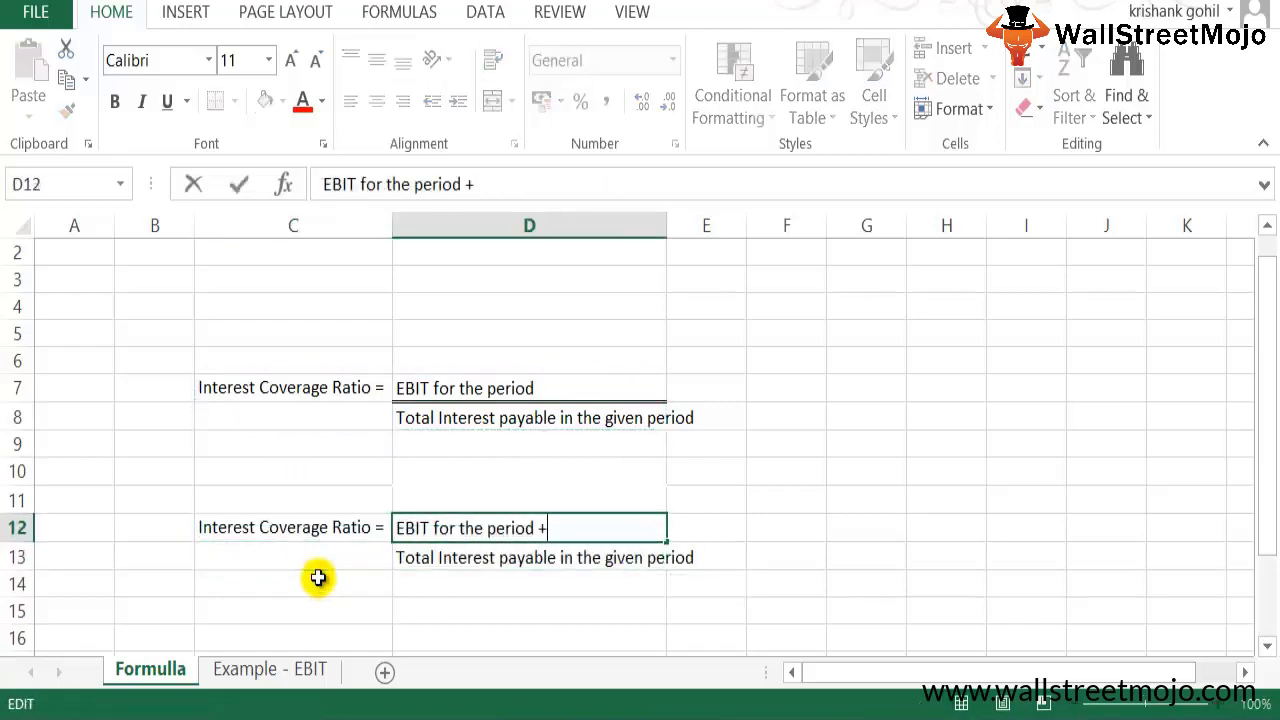
pyautogui.write(' Non Cash Expenses')
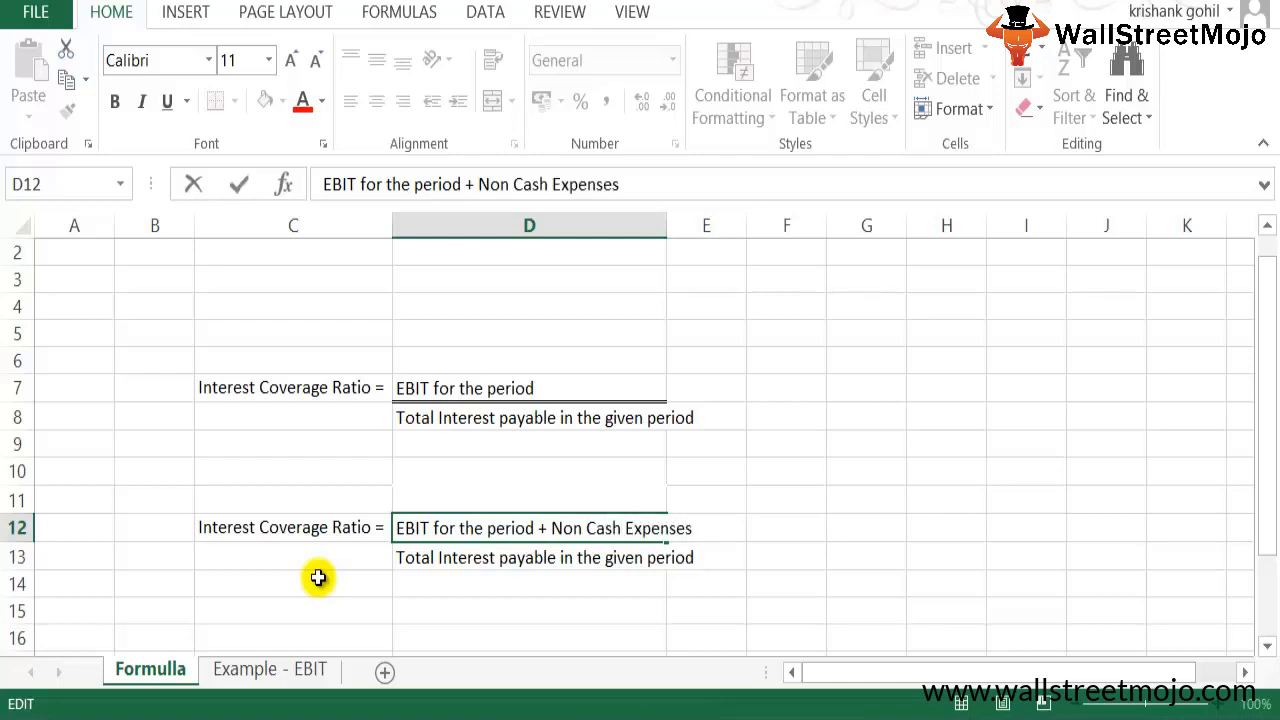
pyautogui.press('Return')
# Change the label in C7 to "Interest Coverage Ratio for EBIT =".
pyautogui.press('Up')
pyautogui.press('Left')
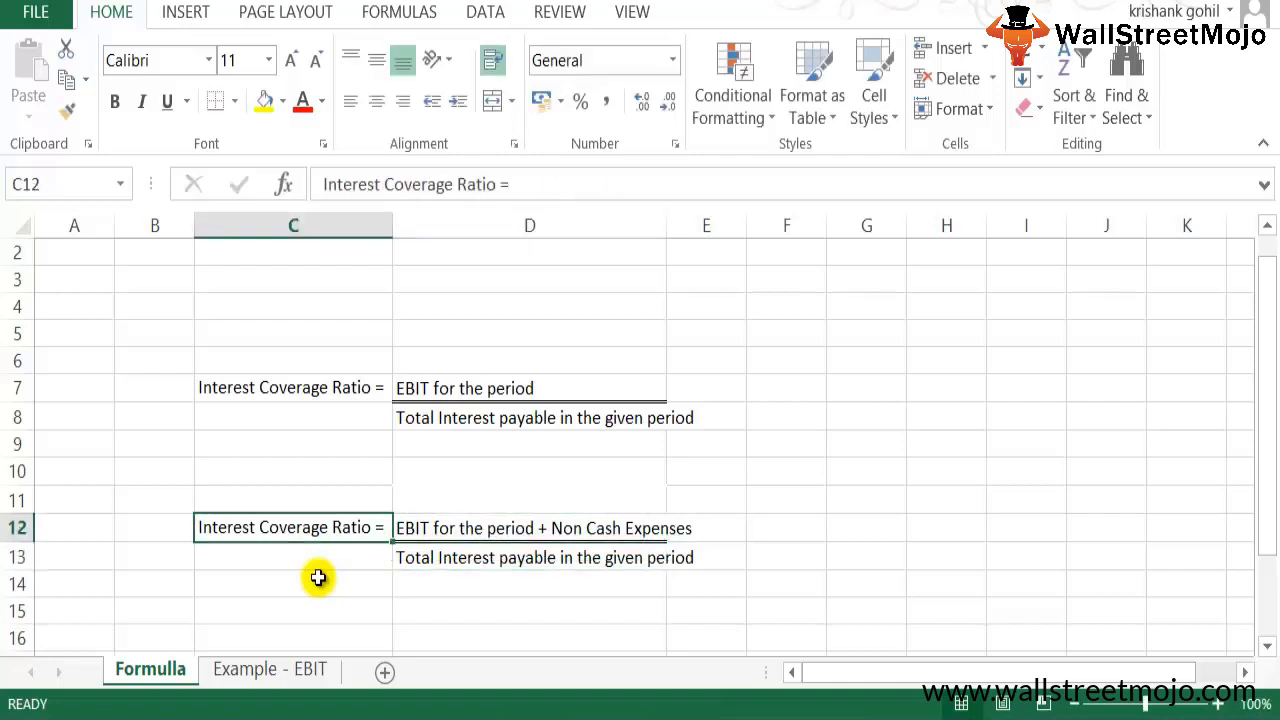
pyautogui.write('1')
pyautogui.press('Escape')
pyautogui.press('Up')
pyautogui.press('Up')
pyautogui.press('Up')
pyautogui.press('Up')
pyautogui.press('Up')
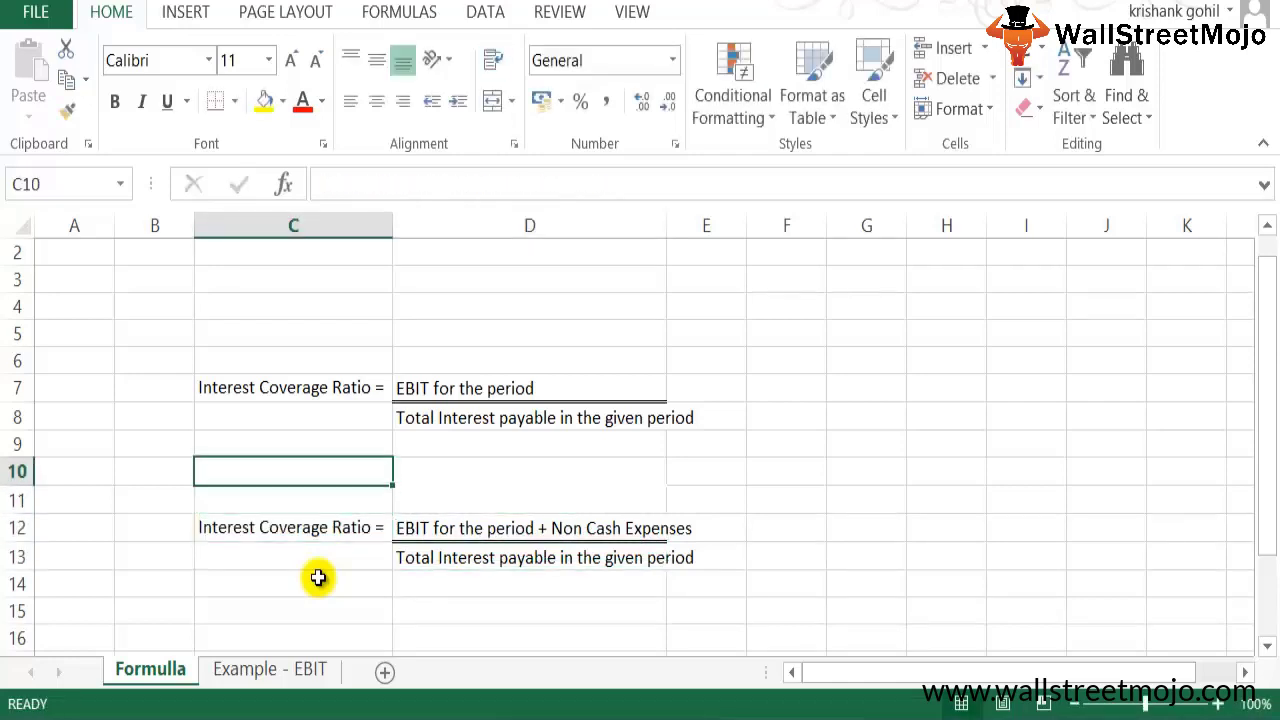
pyautogui.press('F2')
pyautogui.press('Left')
pyautogui.write('for EBIT')
pyautogui.press('Return')
# Change the label in C12 to "Interest Coverage Ratio for EBITDA =".
pyautogui.press('Down')
pyautogui.press('Down')
pyautogui.press('Down')
pyautogui.press('Down')
pyautogui.press('Down')
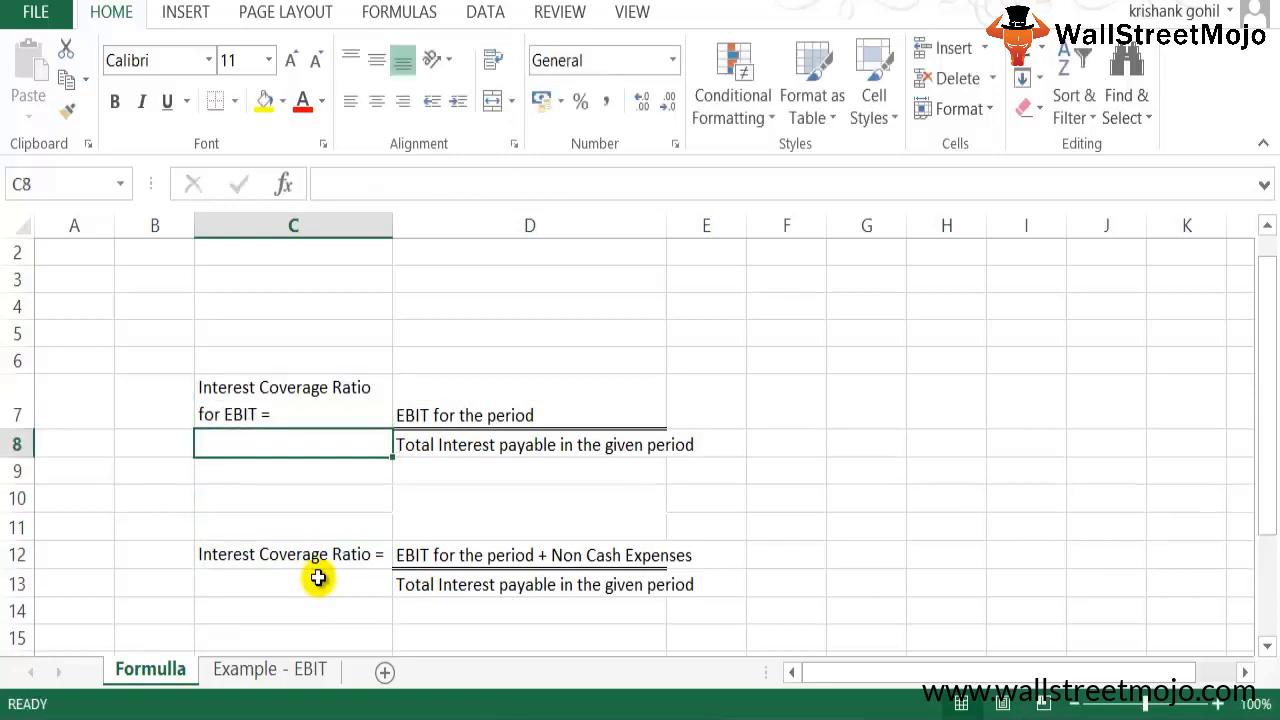
pyautogui.press('Up')
pyautogui.press('F2')
pyautogui.press('Left')
pyautogui.press('Left')
pyautogui.write('for EBI')
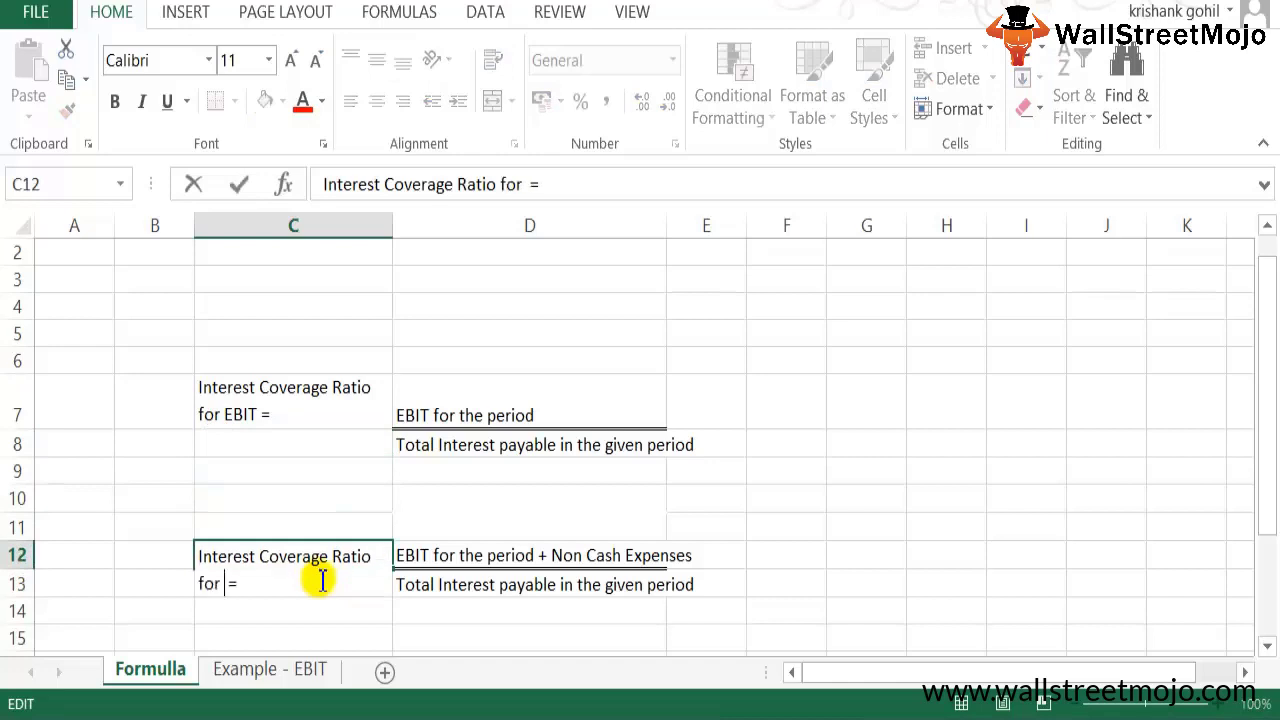
pyautogui.write('TDA')
pyautogui.press('Return')
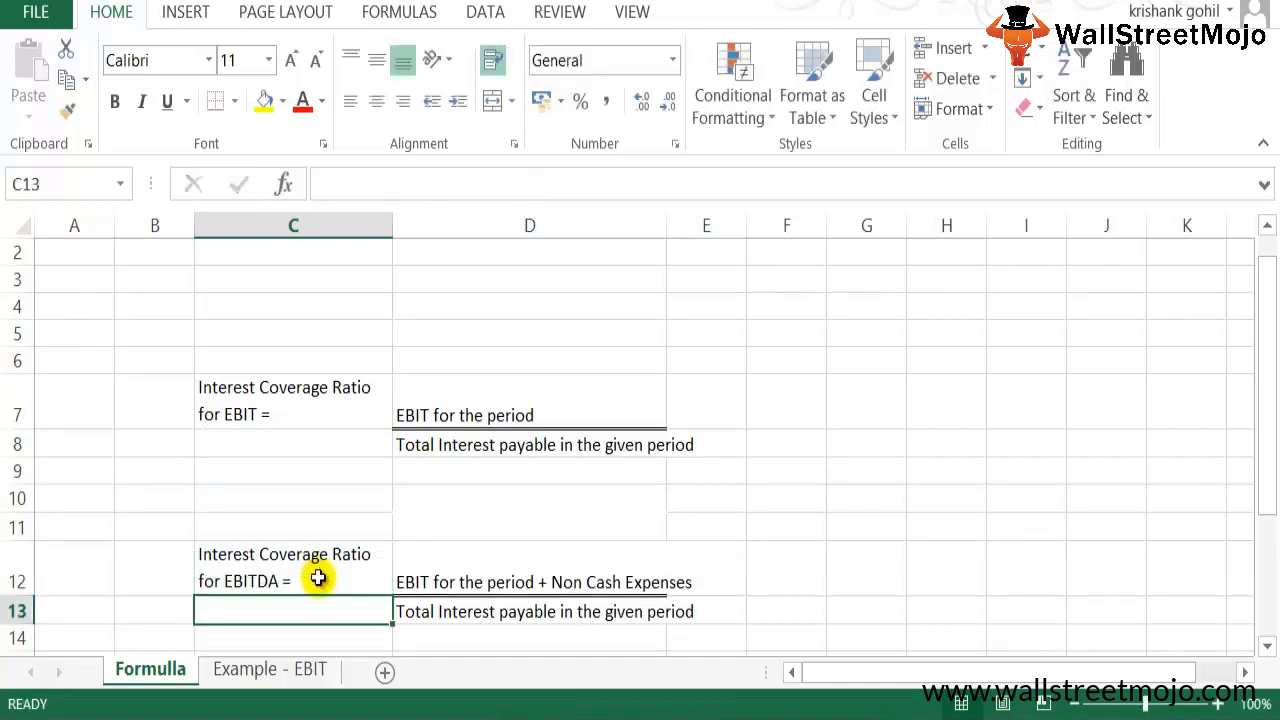
# On the Example - EBIT sheet, enter =C25+C18/C26 in C33, using EBIT, depreciation and interest for 2015.
pyautogui.hotkey('ctrl', 'pagedown')
pyautogui.press('Down')
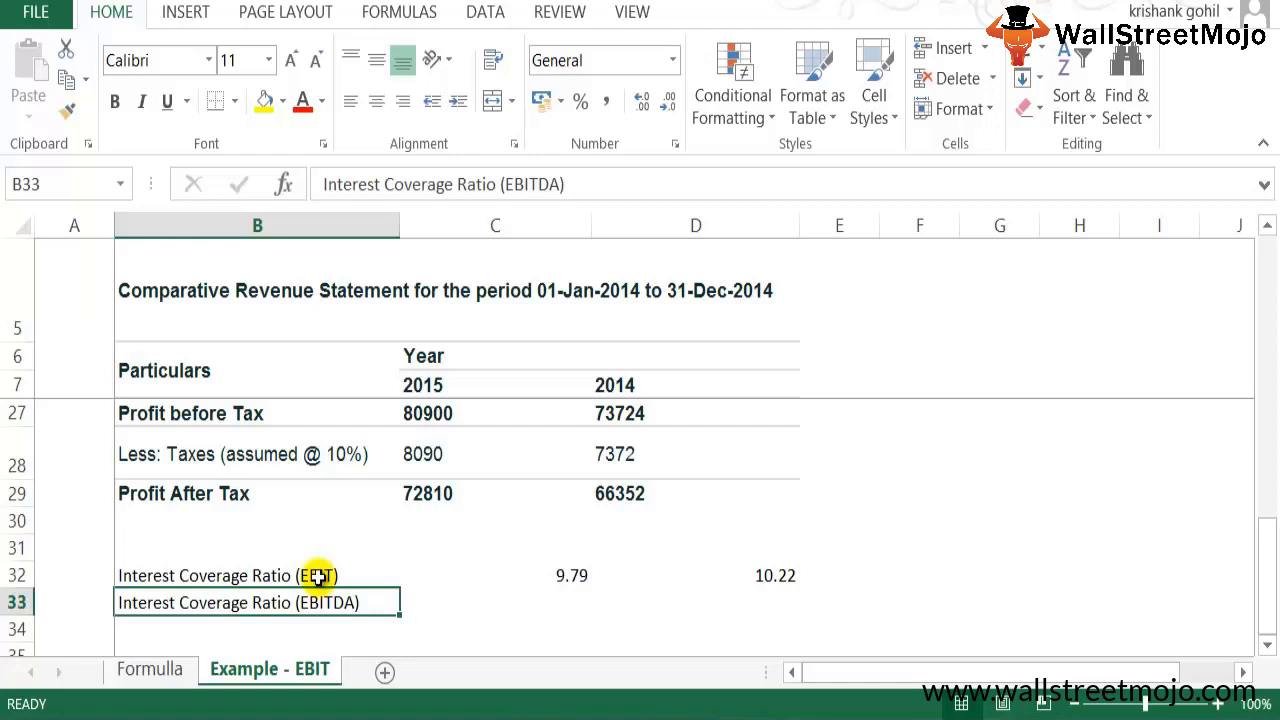
pyautogui.press('Right')
pyautogui.write('=')
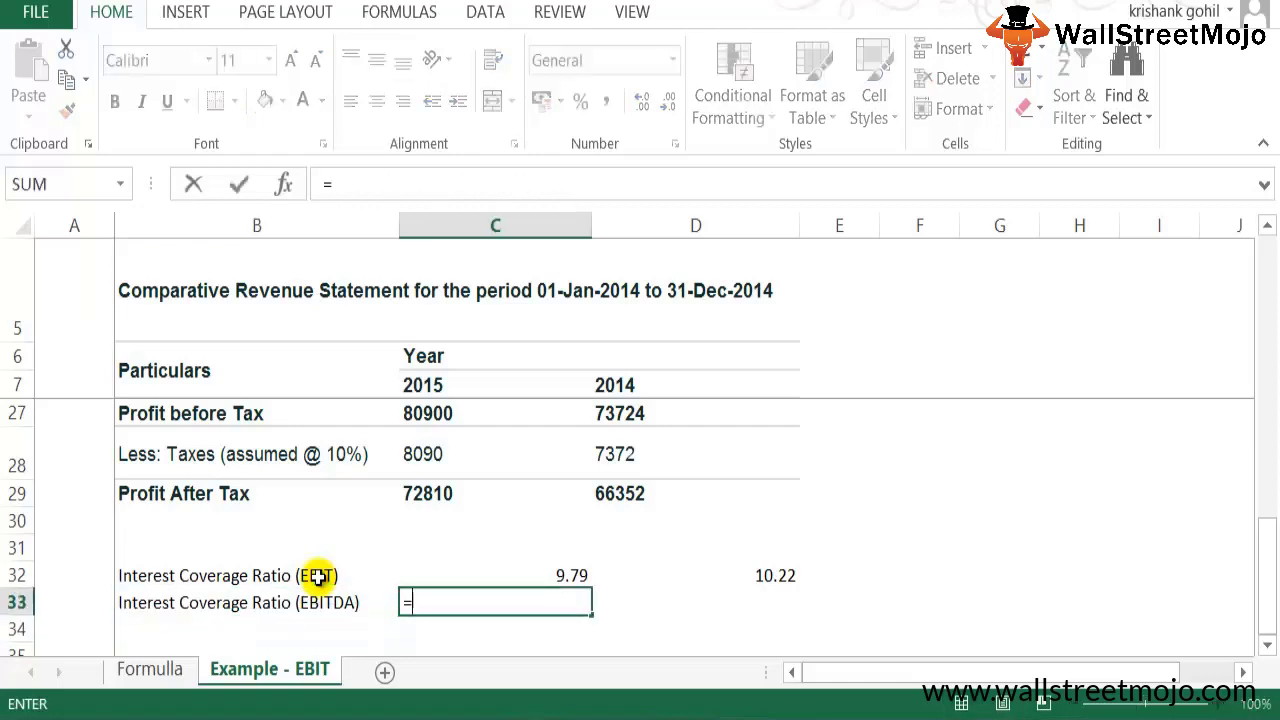
pyautogui.press('Up')
pyautogui.press('Up')
pyautogui.press('Up')
pyautogui.press('Up')
pyautogui.press('Up')
pyautogui.press('Up')
pyautogui.press('Up')
pyautogui.press('Up')
pyautogui.press('Up')
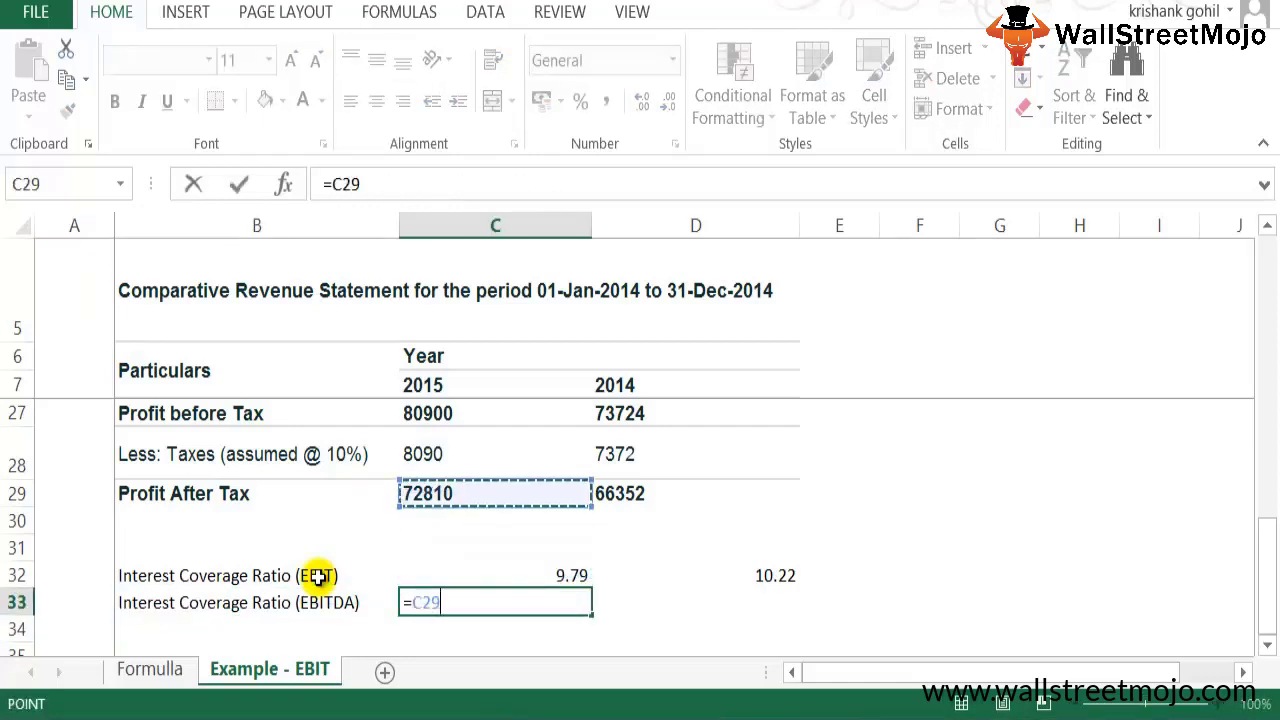
pyautogui.press('Down')
pyautogui.write('+')
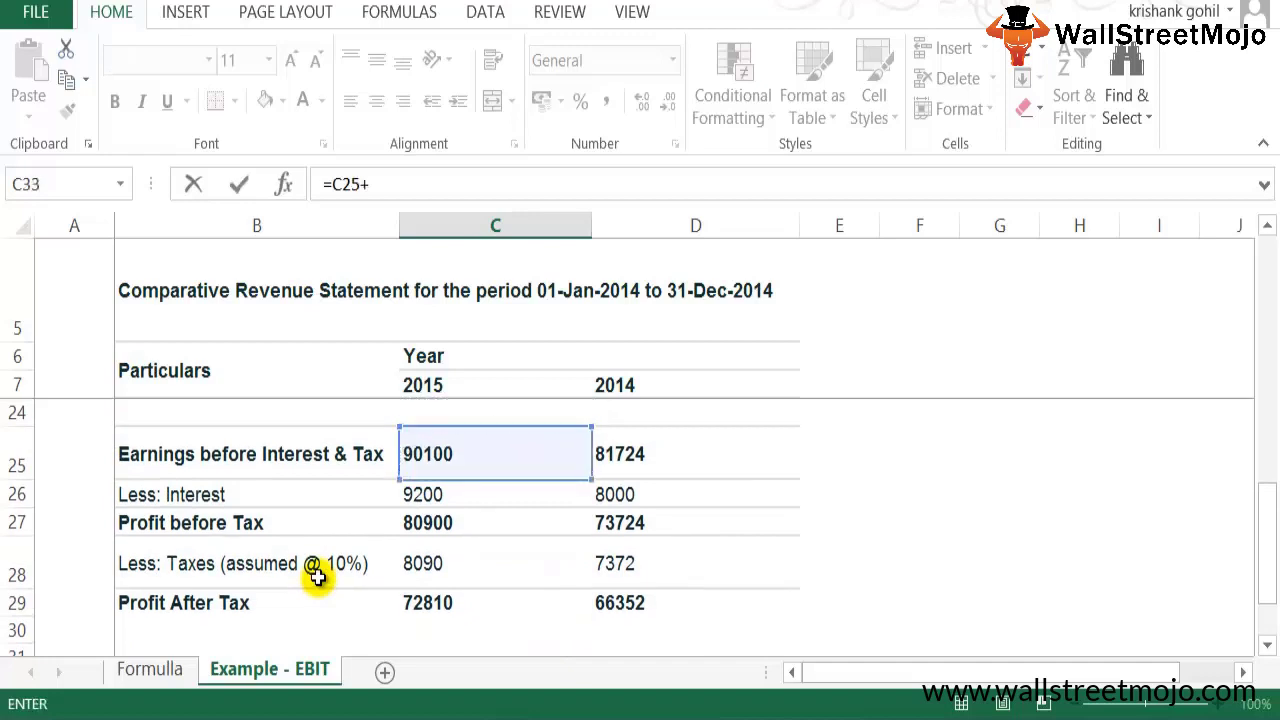
pyautogui.press('Up')
pyautogui.press('Up')
pyautogui.press('Up')
pyautogui.press('Up')
pyautogui.press('Up')
pyautogui.press('Up')
pyautogui.press('Up')
pyautogui.press('Up')
pyautogui.press('Up')
pyautogui.press('Up')
pyautogui.press('Up')
pyautogui.press('Up')
pyautogui.press('Up')
pyautogui.press('Up')
pyautogui.press('Up')
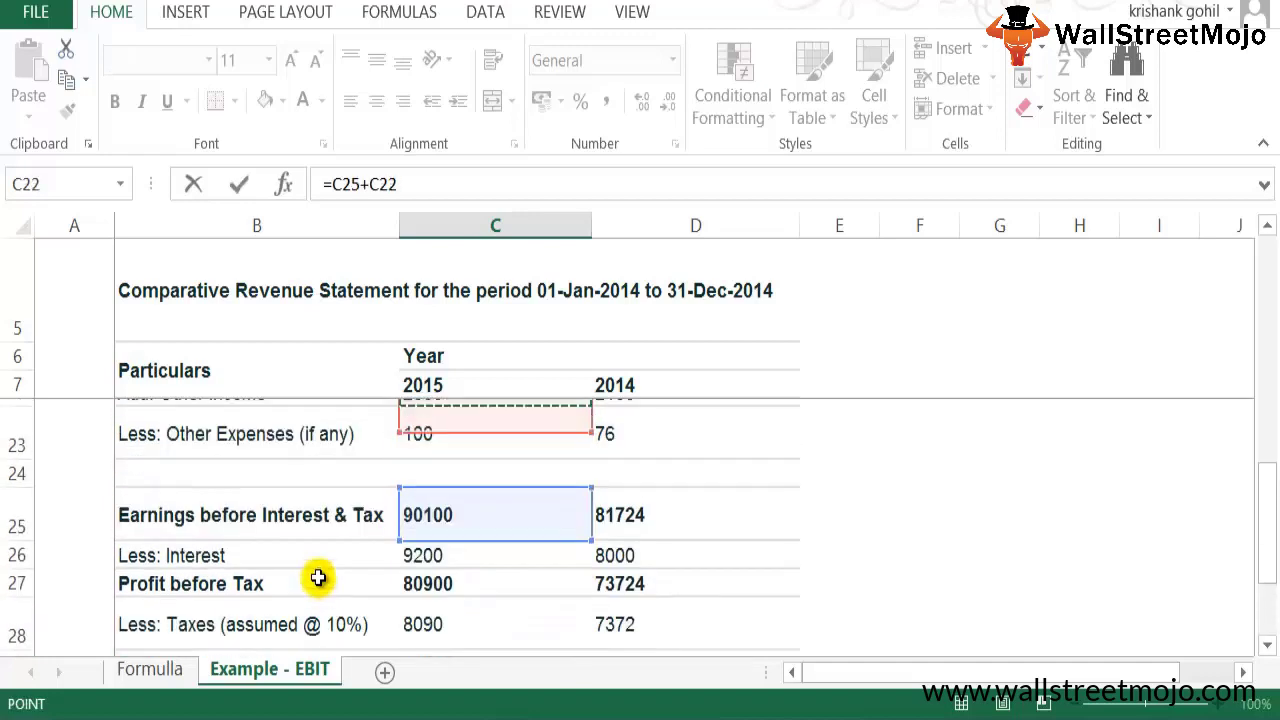
pyautogui.write('/')
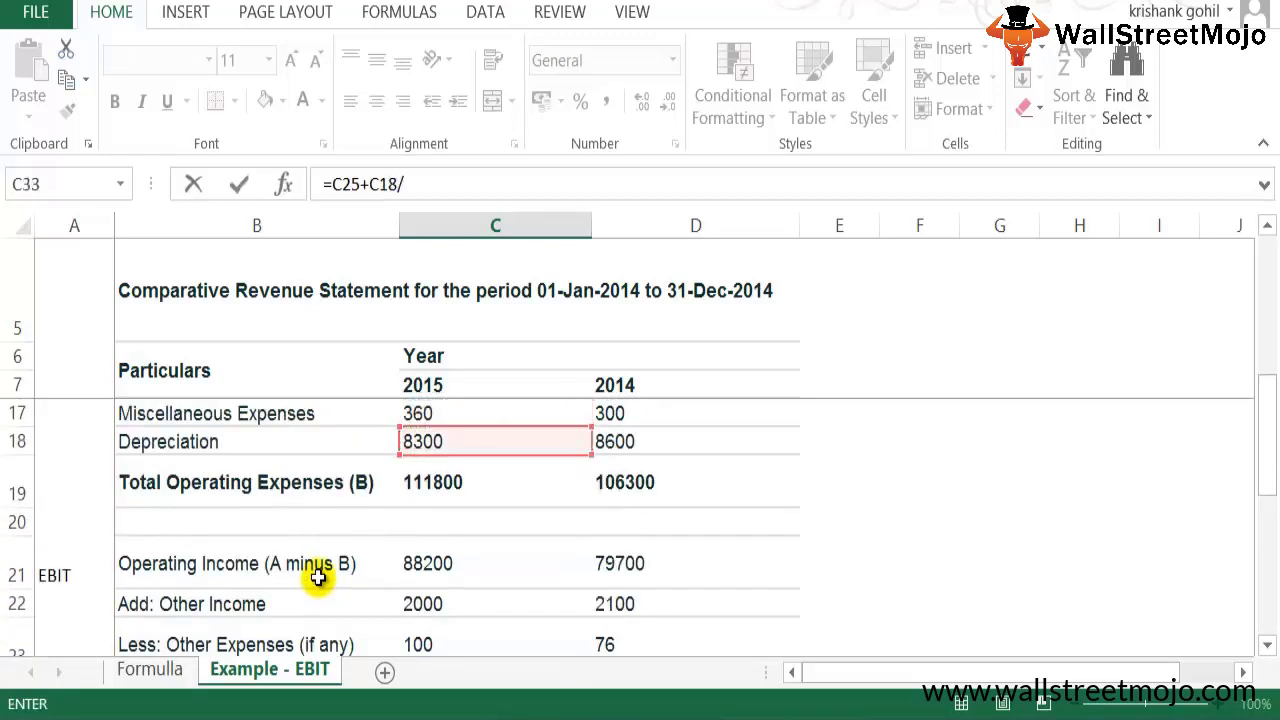
pyautogui.press('Down')
pyautogui.press('Down')
pyautogui.press('Down')
pyautogui.press('Down')
pyautogui.press('Up')
pyautogui.press('Up')
pyautogui.press('Up')
pyautogui.press('Up')
pyautogui.press('Up')
pyautogui.press('Up')
pyautogui.press('Up')
pyautogui.press('Up')
pyautogui.press('Up')
pyautogui.press('Up')
pyautogui.press('Up')
pyautogui.press('Up')
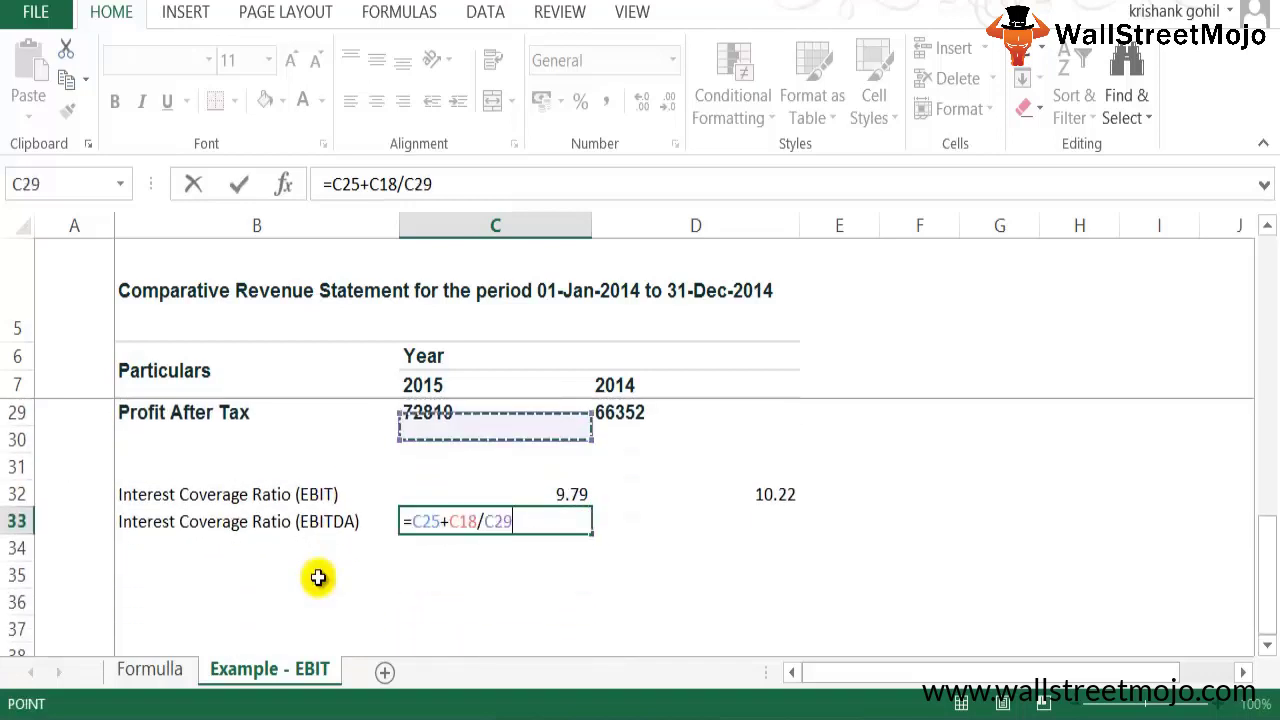
pyautogui.press('Down')
pyautogui.press('Down')
pyautogui.press('Up')
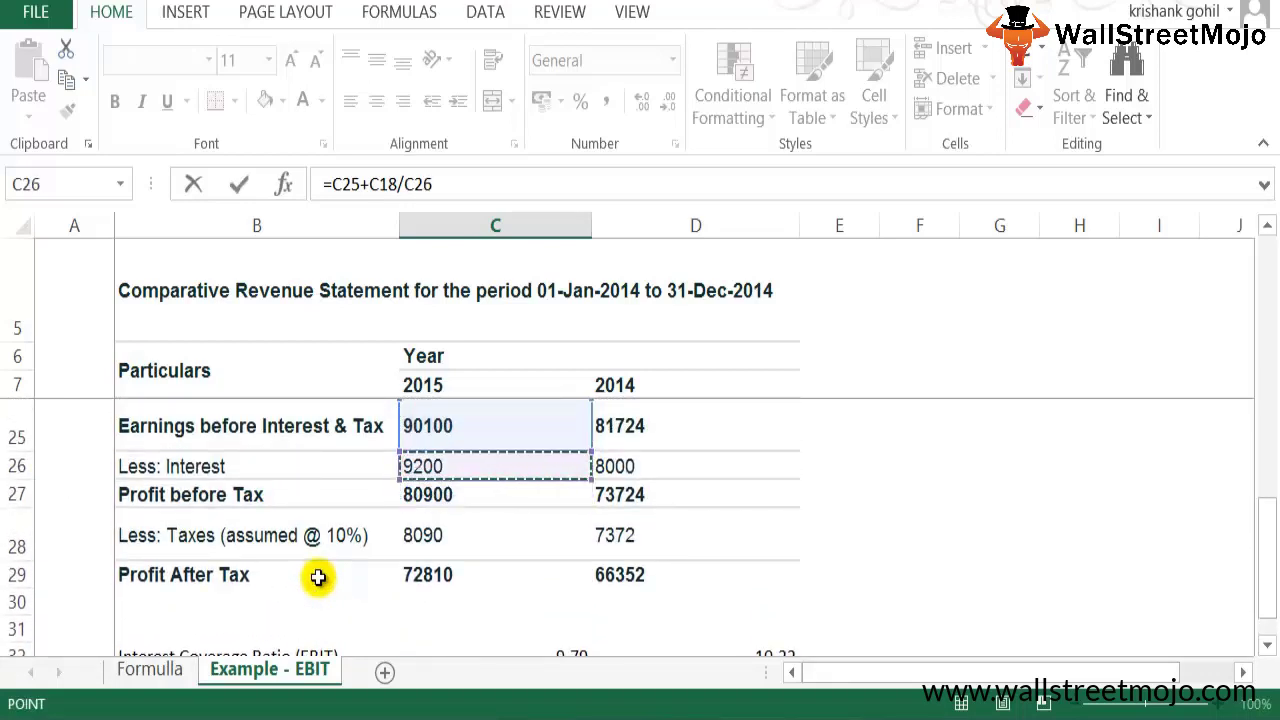
pyautogui.press('Return')
# Enclose the EBIT and depreciation sum in parentheses so that C33 reads =(C25+C18)/C26.
pyautogui.press('Down')
pyautogui.press('Up')
pyautogui.press('Up')
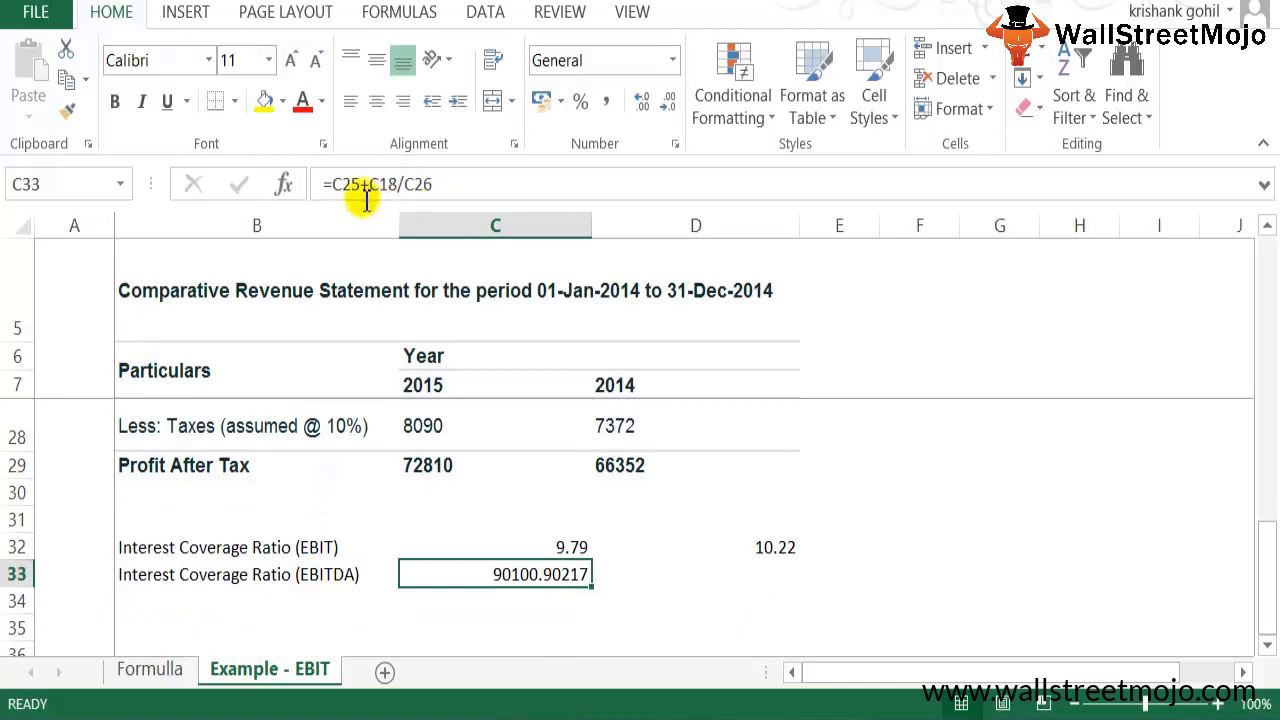
pyautogui.click(333, 192)
pyautogui.write('(')
pyautogui.press('Right')
pyautogui.press('Right')
pyautogui.press('Right')
pyautogui.press('Right')
pyautogui.press('Right')
pyautogui.press('Right')
pyautogui.press('Right')
pyautogui.write(')')
pyautogui.press('Return')
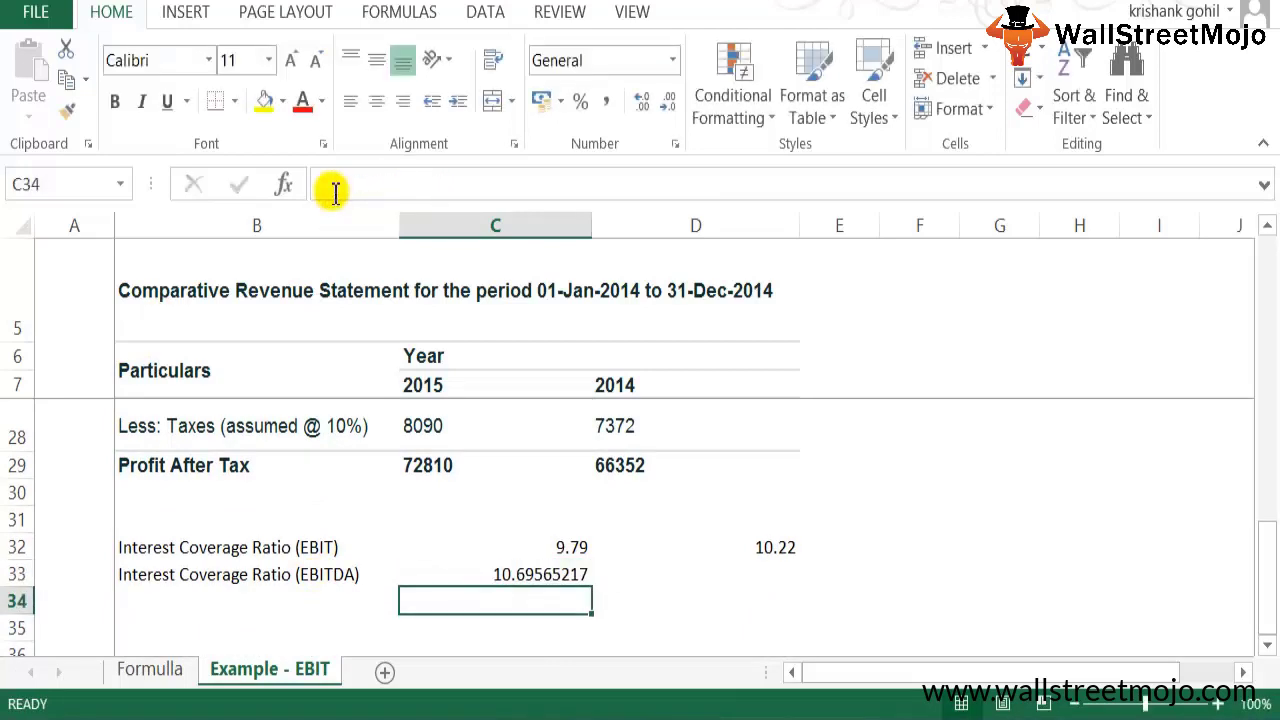
# Format the 2015 EBITDA coverage ratio in C33 to two decimal places.
pyautogui.press('Up')
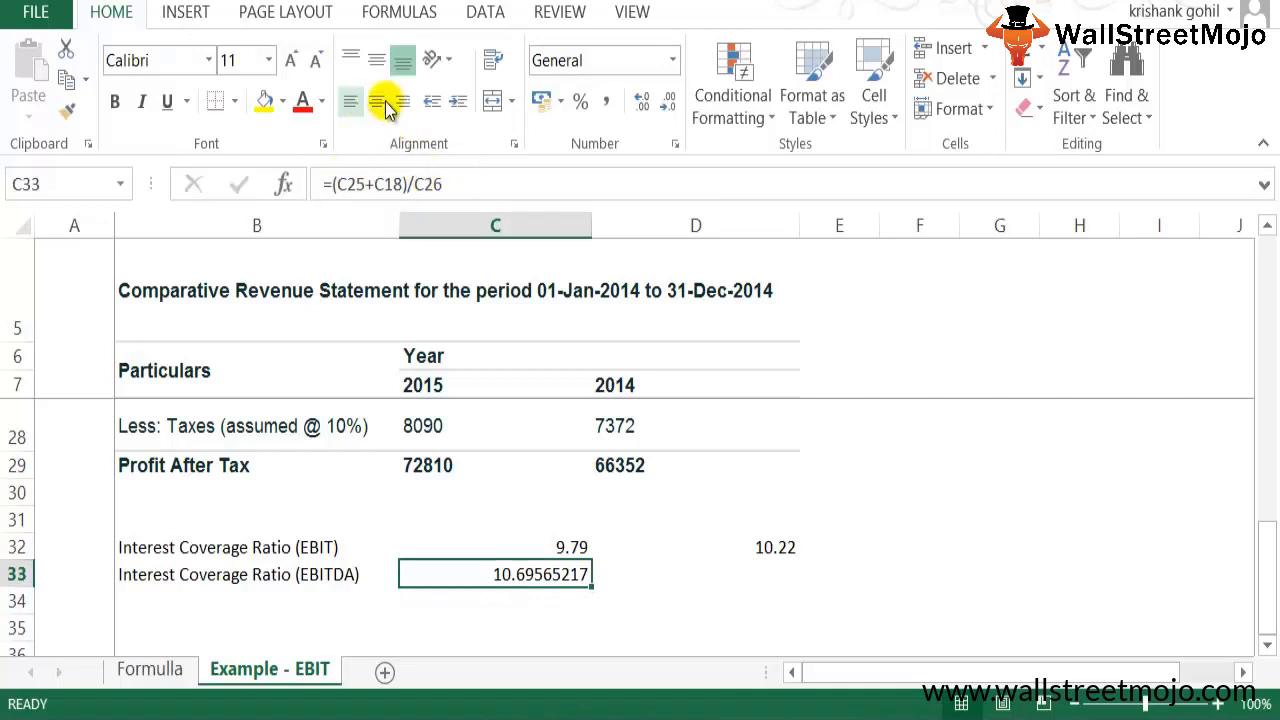
pyautogui.click(663, 100)
pyautogui.click(663, 100)
pyautogui.click(663, 100)
pyautogui.click(663, 100)
pyautogui.click(663, 100)
pyautogui.click(663, 100)
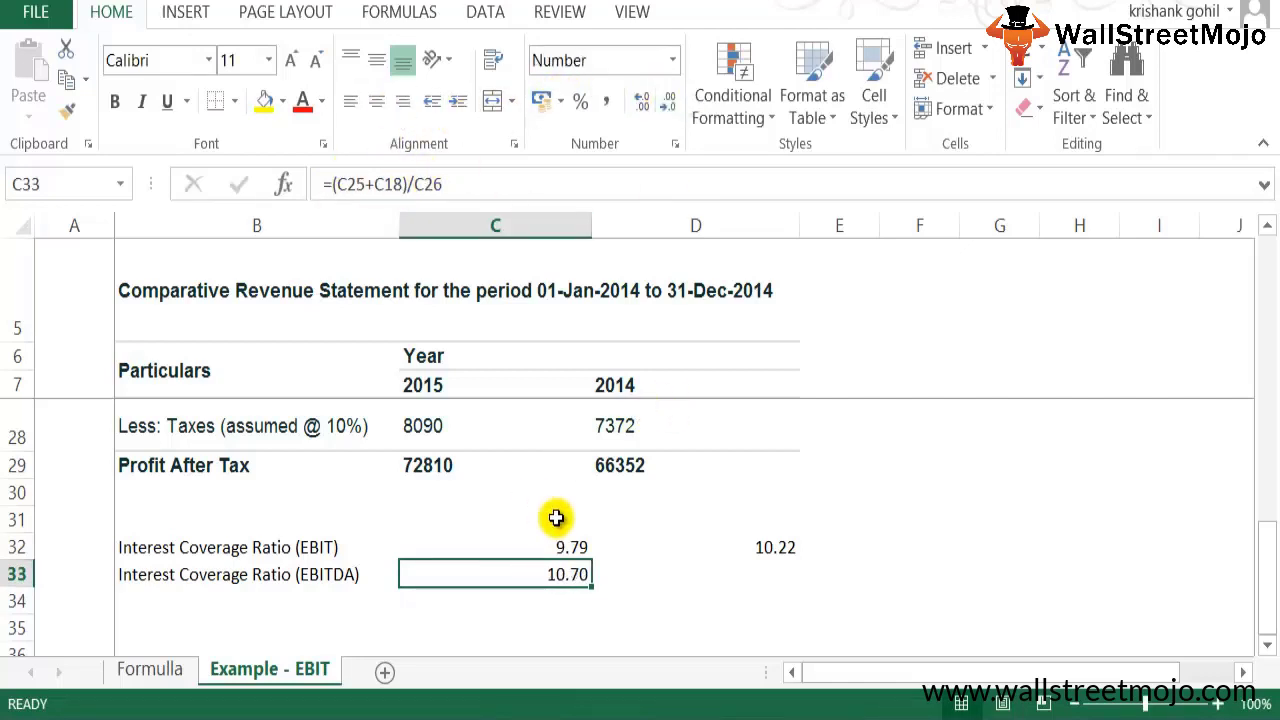
# Fill the EBITDA ratio formula from C33 across into D33 for 2014.
pyautogui.click(686, 581)
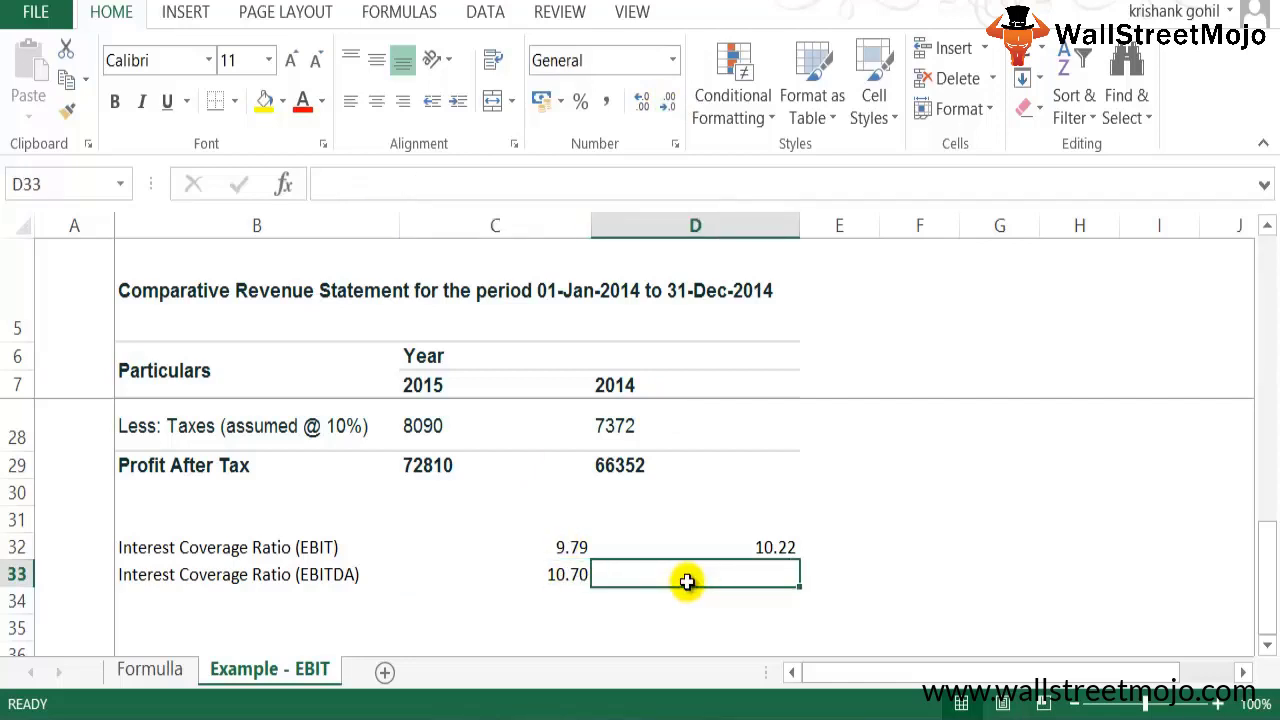
pyautogui.write('=')
pyautogui.press('Escape')
pyautogui.press('Left')
pyautogui.hotkey('shift', 'Right')
pyautogui.hotkey('ctrl', 'r')
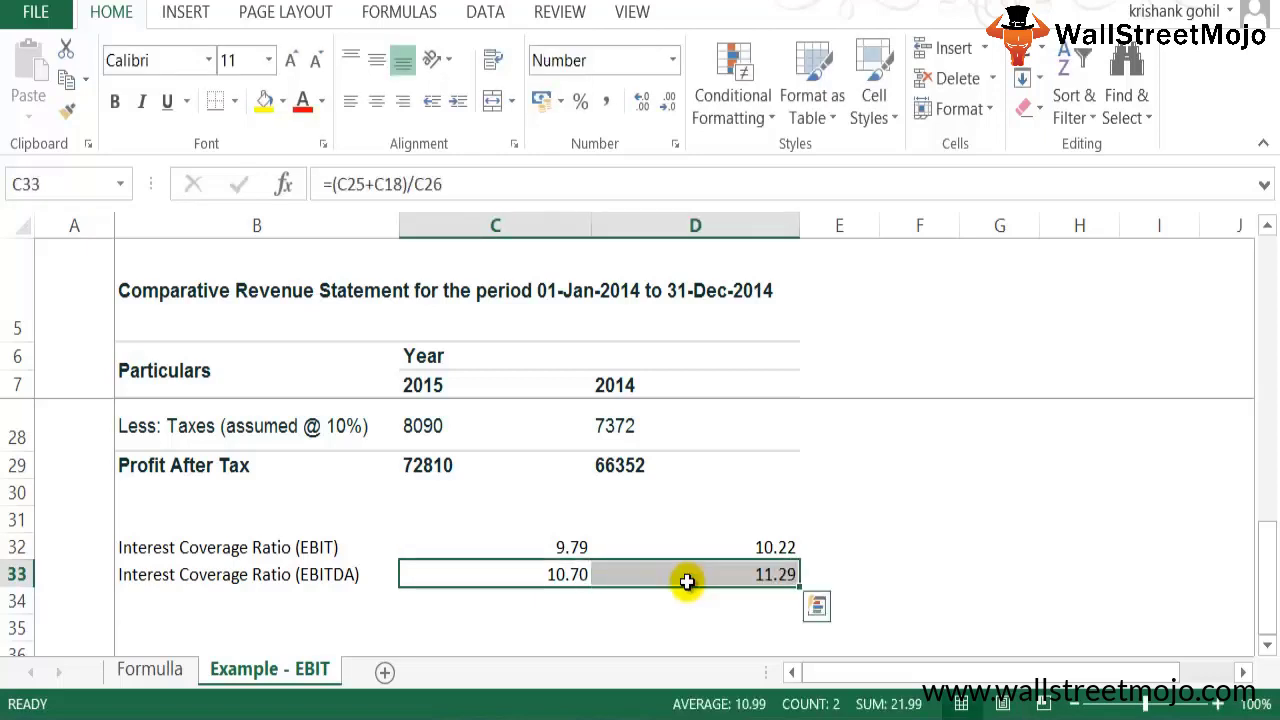
pyautogui.hotkey('shift', 'Left')
pyautogui.click(687, 581)
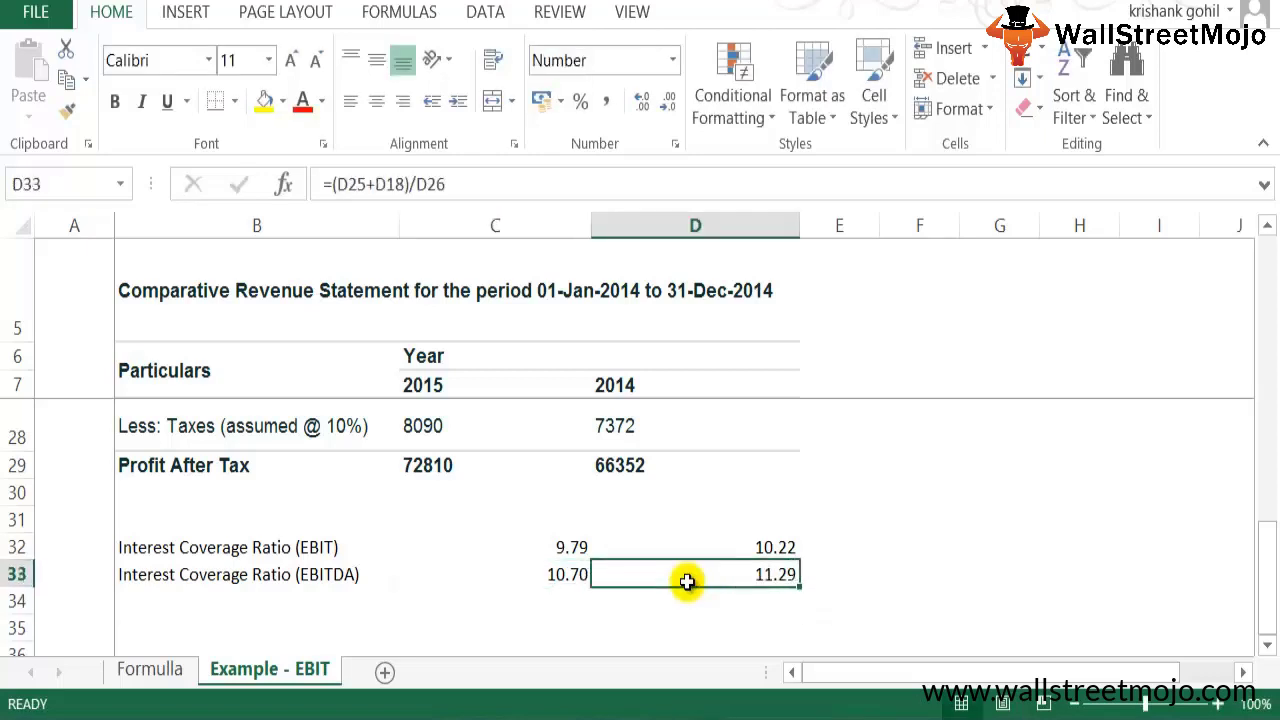